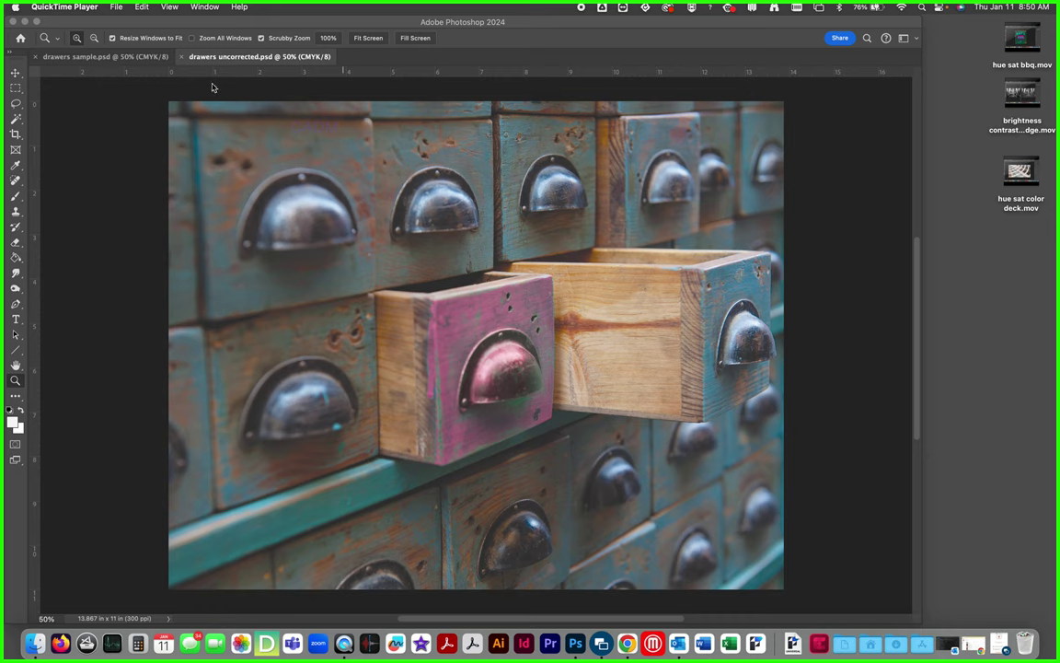
# Step: Open QuickTime Player's Window menu to get back to Photoshop
pyautogui.click(205, 7)
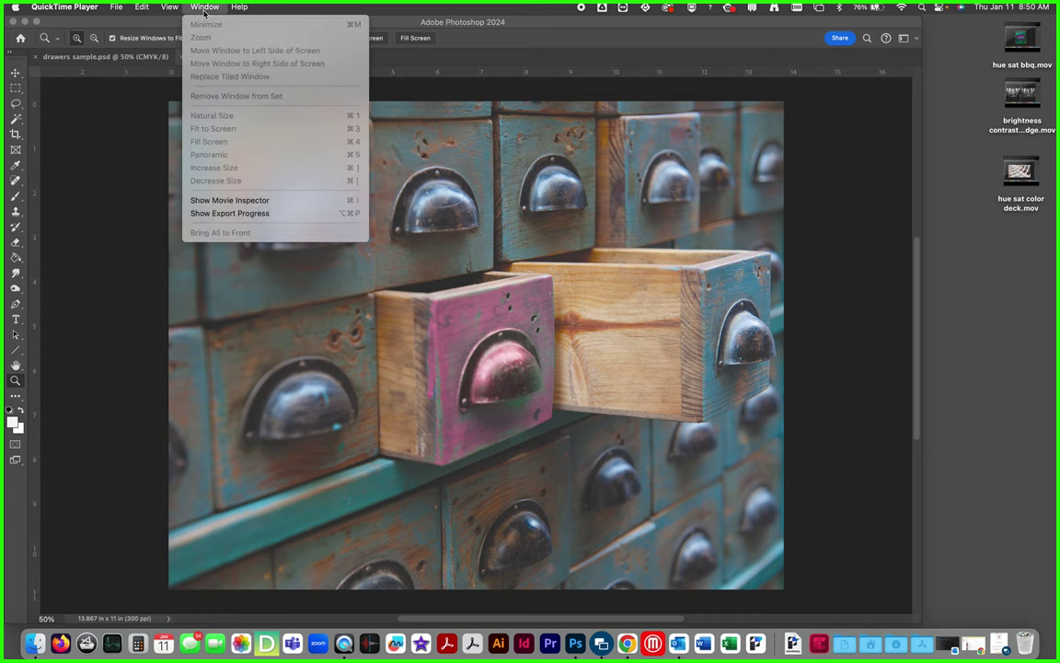
# Step: Bring Photoshop forward and tile the sample and uncorrected photos vertically
pyautogui.click(465, 30)
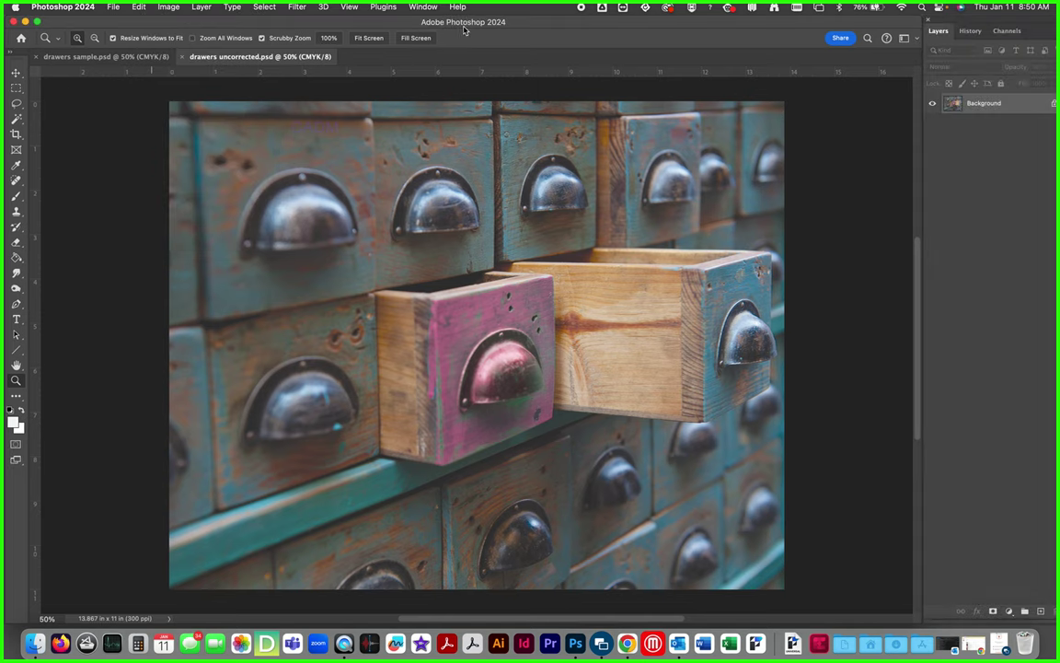
pyautogui.click(350, 8)
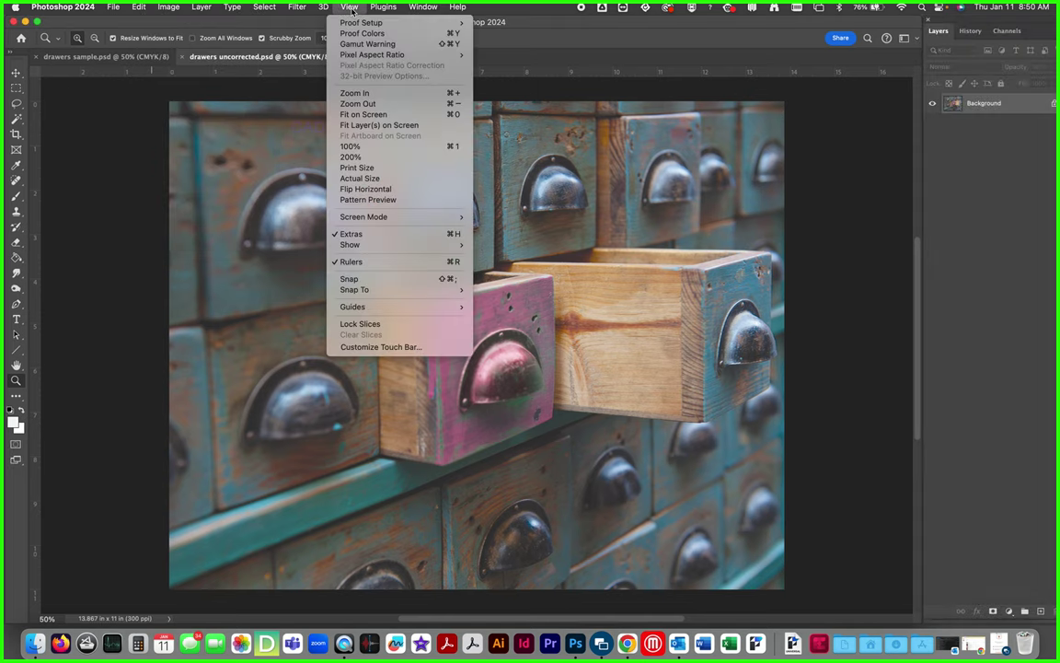
pyautogui.moveTo(424, 8)
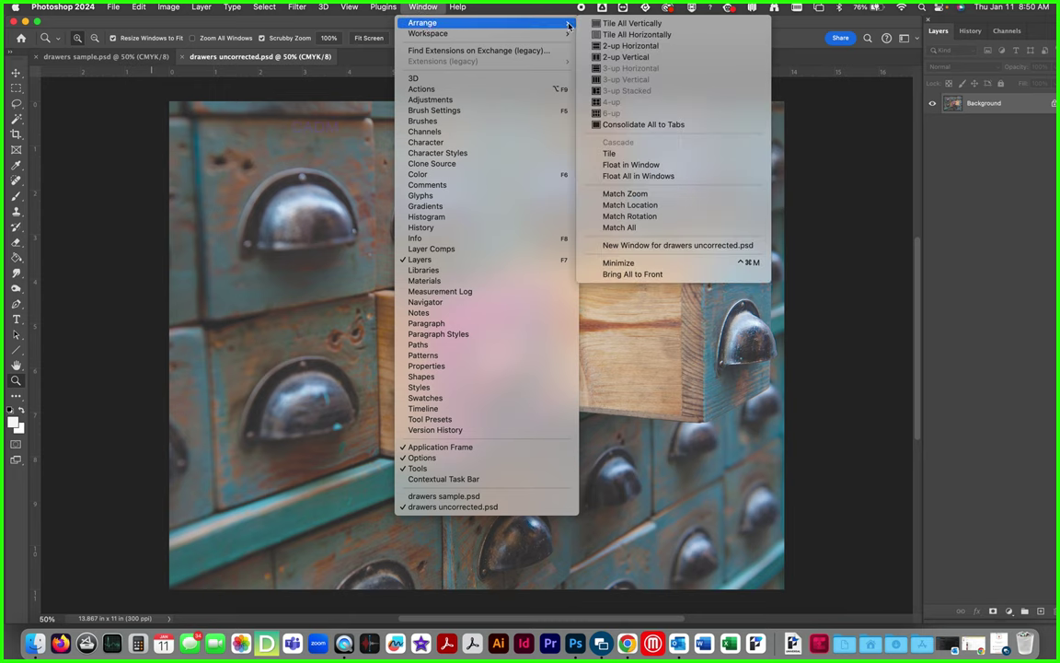
pyautogui.click(635, 25)
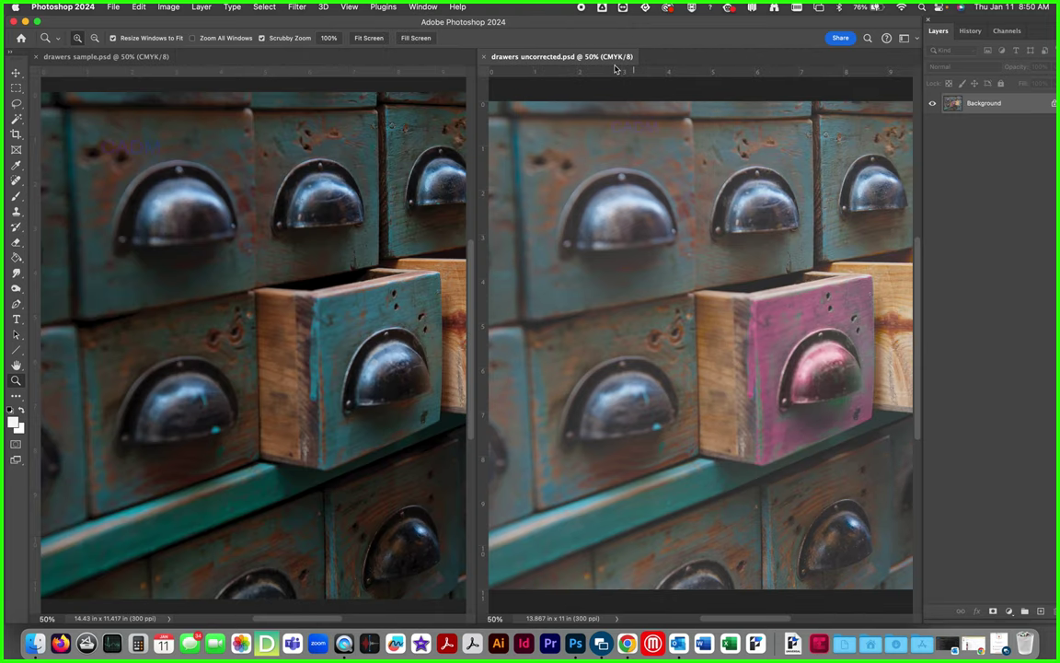
# Step: Fit the uncorrected and sample photos each whole in their windows
pyautogui.click(369, 38)
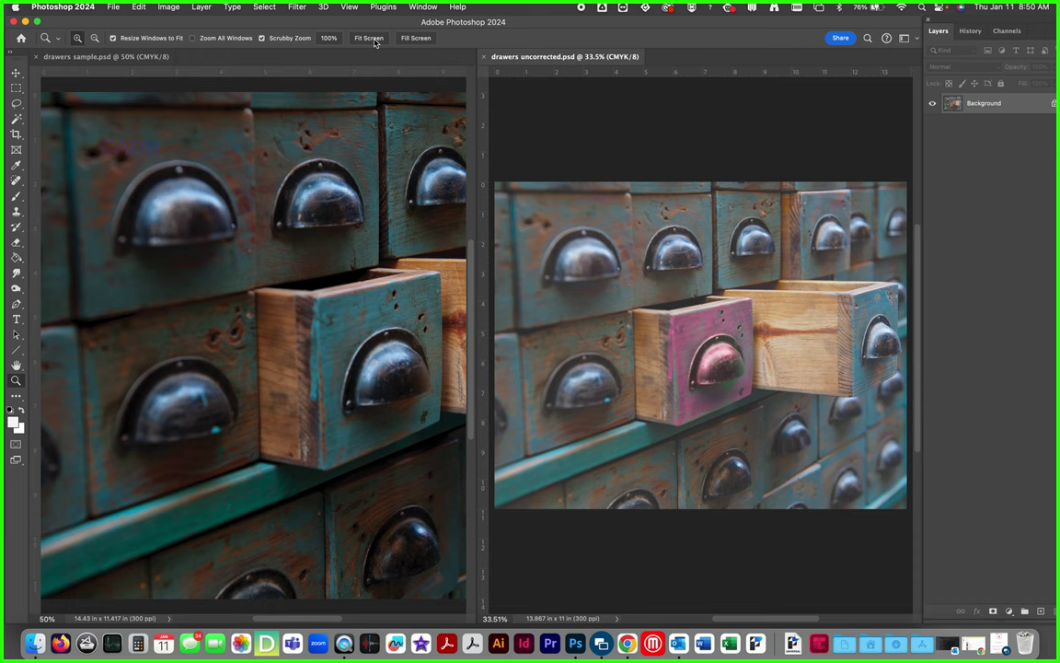
pyautogui.click(92, 58)
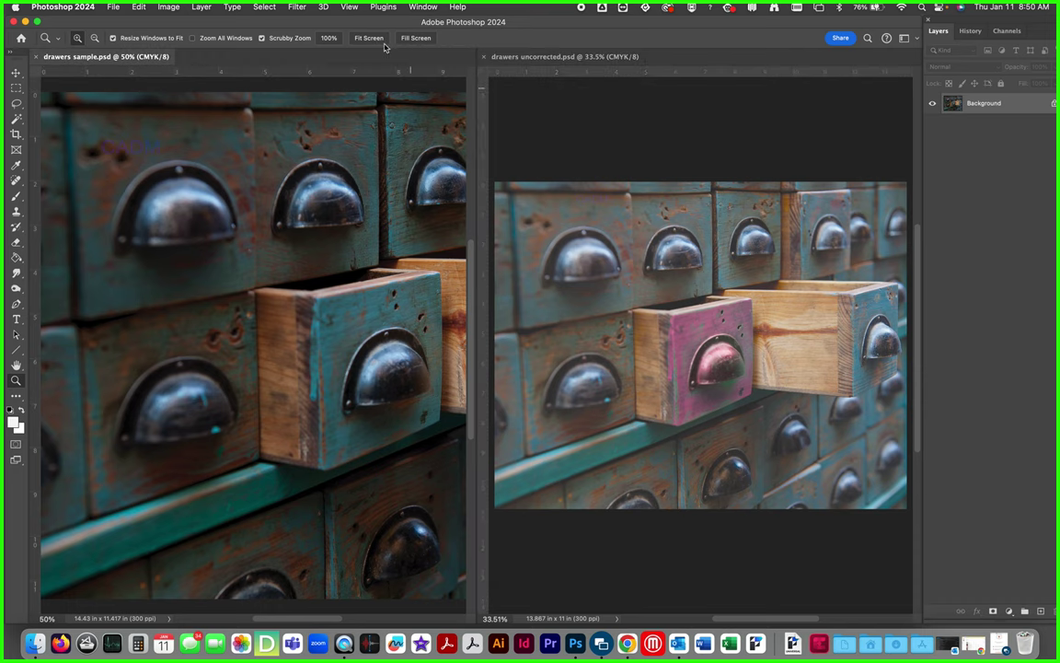
pyautogui.click(369, 38)
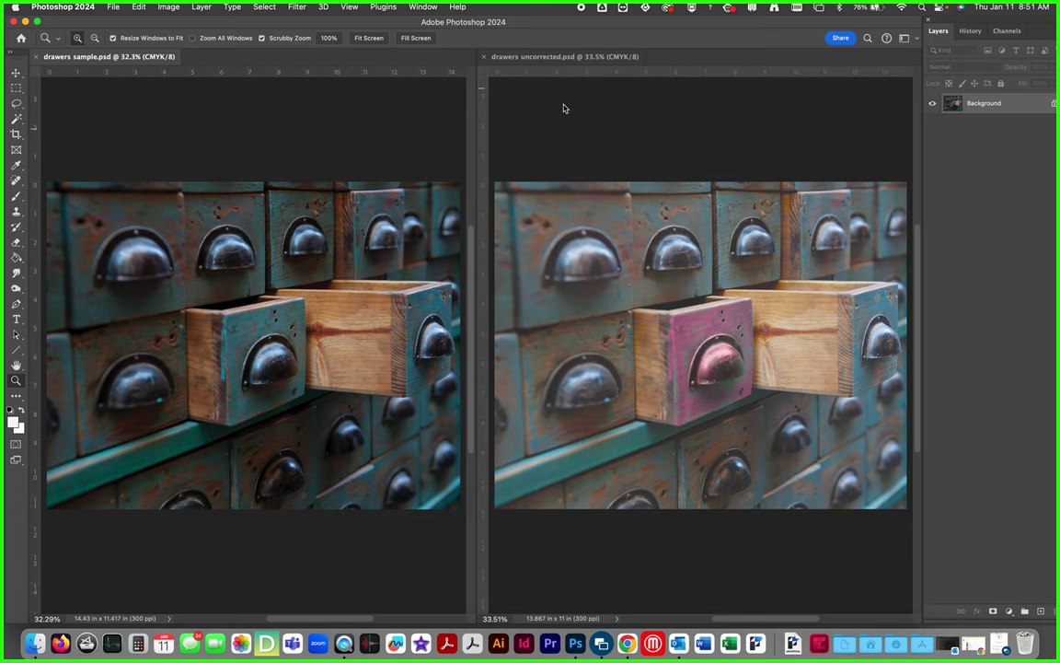
pyautogui.moveTo(560, 57); pyautogui.dragTo(468, 58)
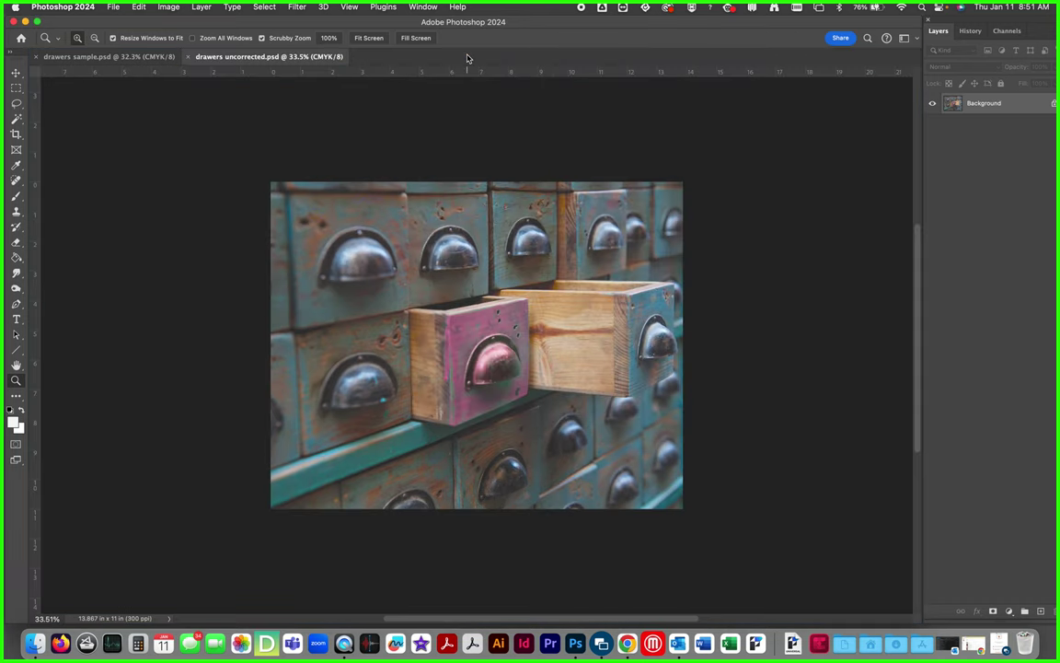
pyautogui.click(423, 6)
pyautogui.moveTo(433, 22)
pyautogui.click(641, 25)
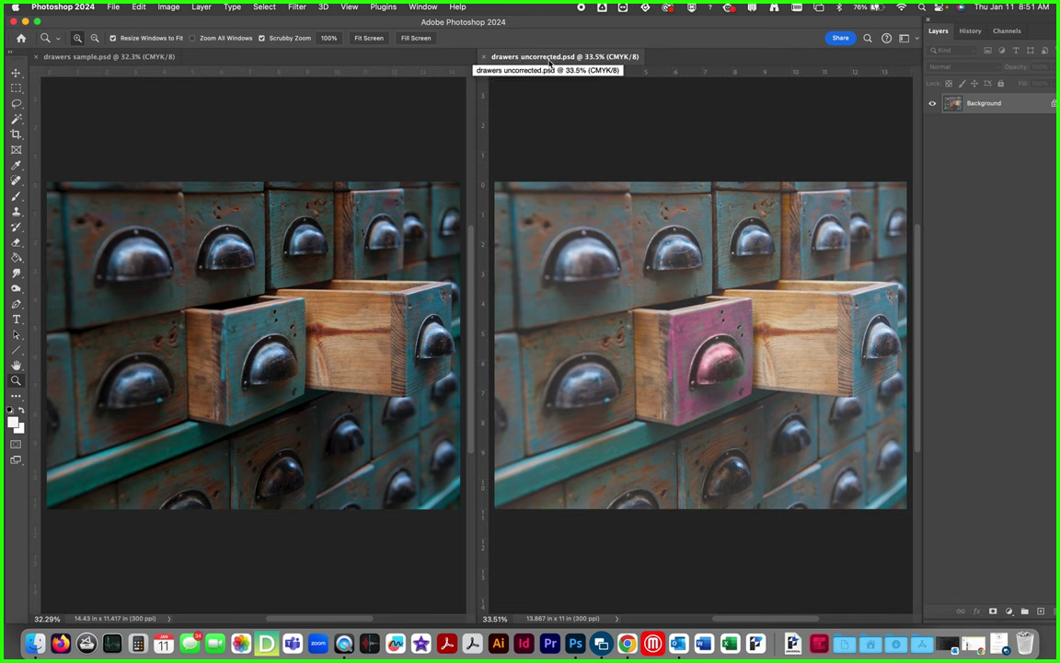
pyautogui.press('super+u')
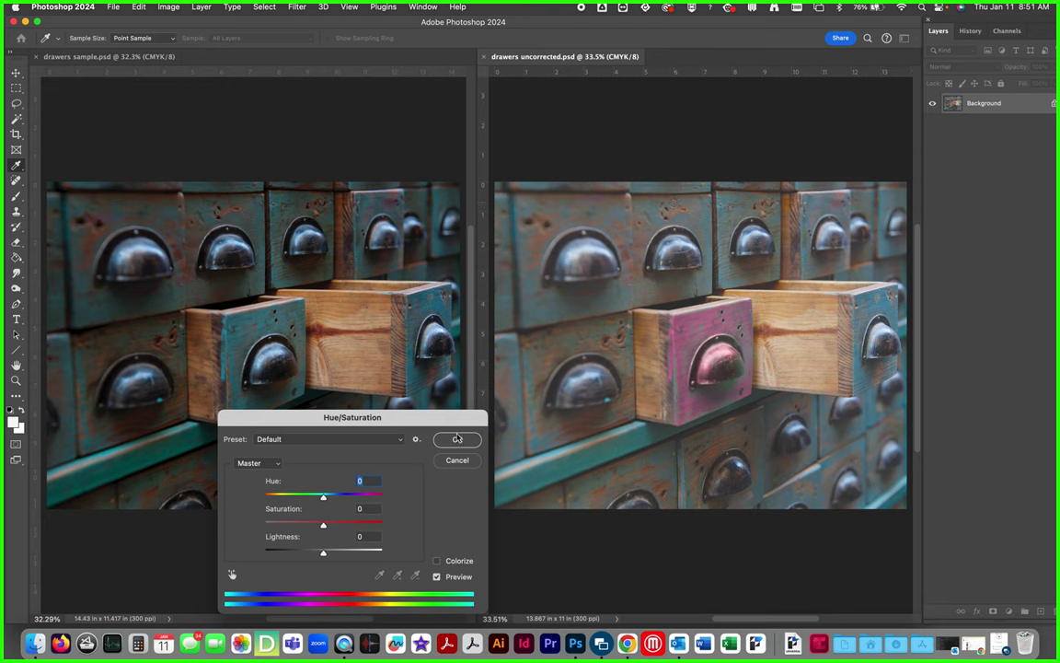
pyautogui.moveTo(402, 422); pyautogui.dragTo(530, 430)
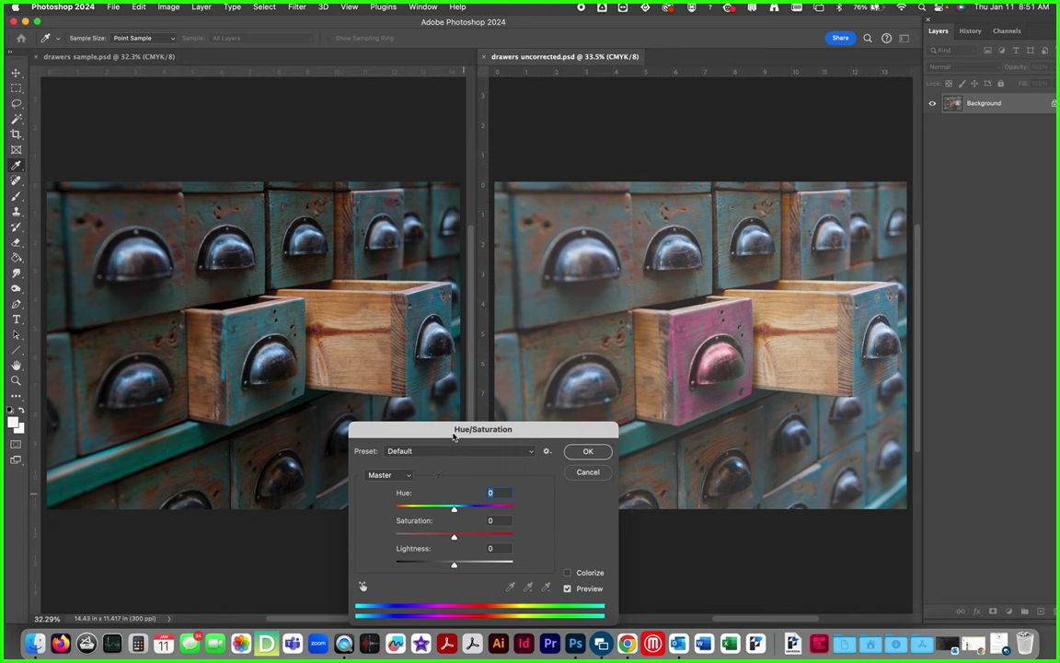
pyautogui.moveTo(440, 428); pyautogui.dragTo(287, 438)
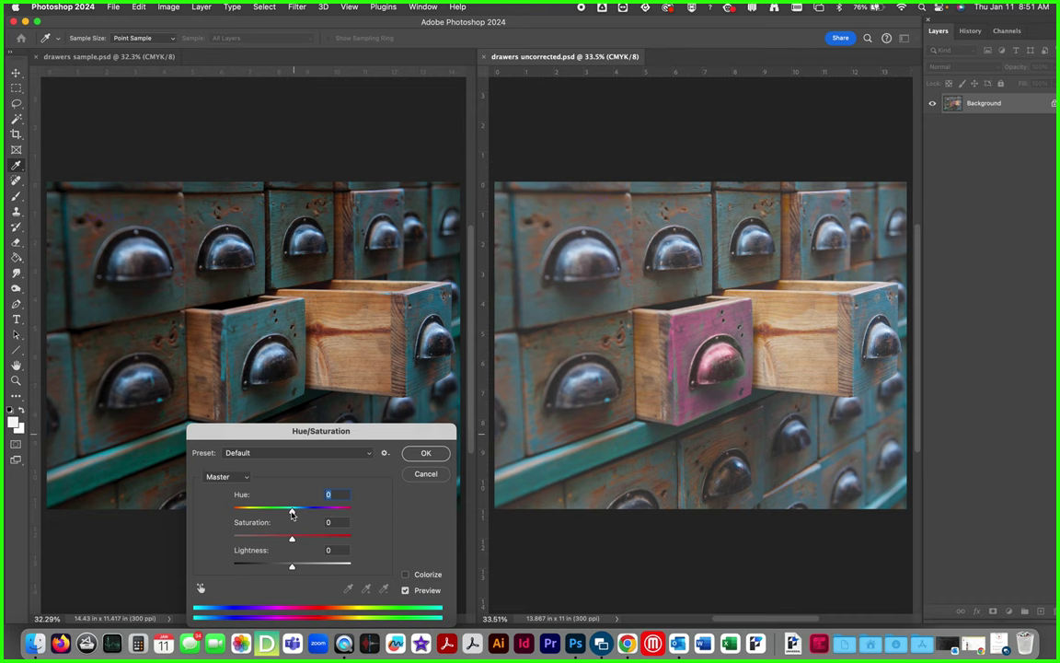
pyautogui.moveTo(292, 514)
pyautogui.mouseDown()
pyautogui.moveTo(235, 512)
pyautogui.moveTo(298, 513)
pyautogui.mouseUp()
pyautogui.click(420, 475)
pyautogui.press('z')
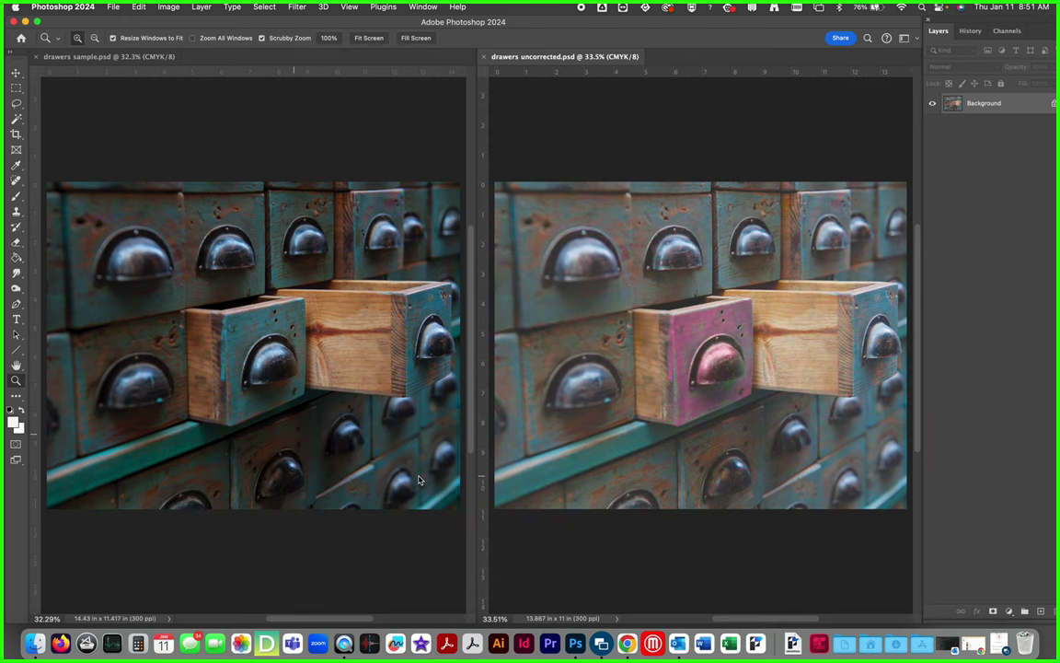
# Step: Apply Levels with a raised black input level, then undo it to compare
pyautogui.press('super+l')
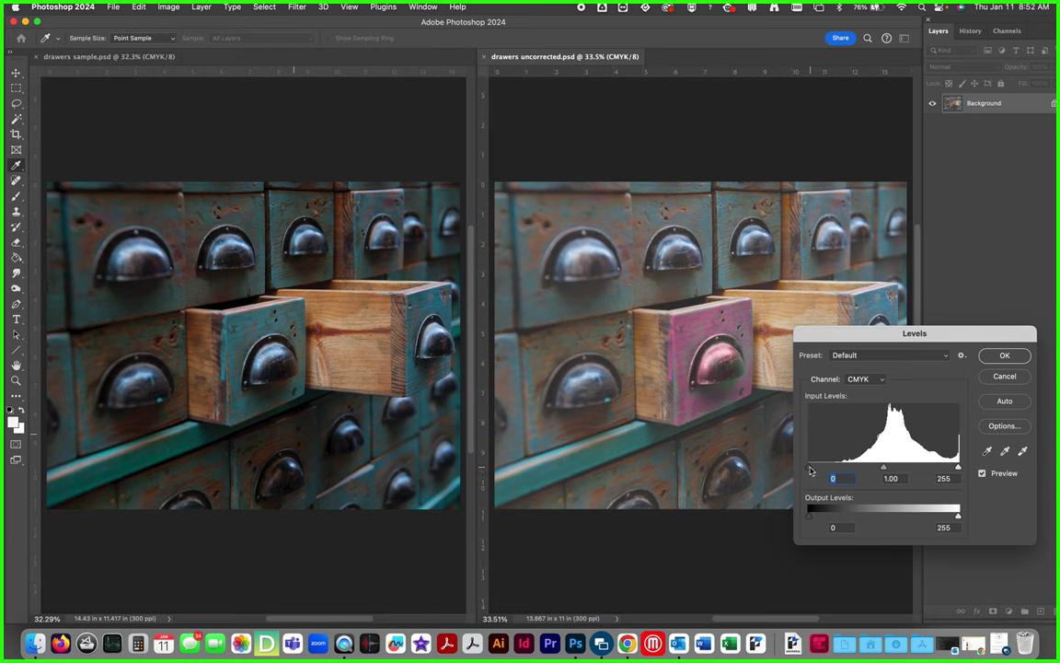
pyautogui.moveTo(810, 470); pyautogui.dragTo(852, 471)
pyautogui.click(1002, 356)
pyautogui.press('z')
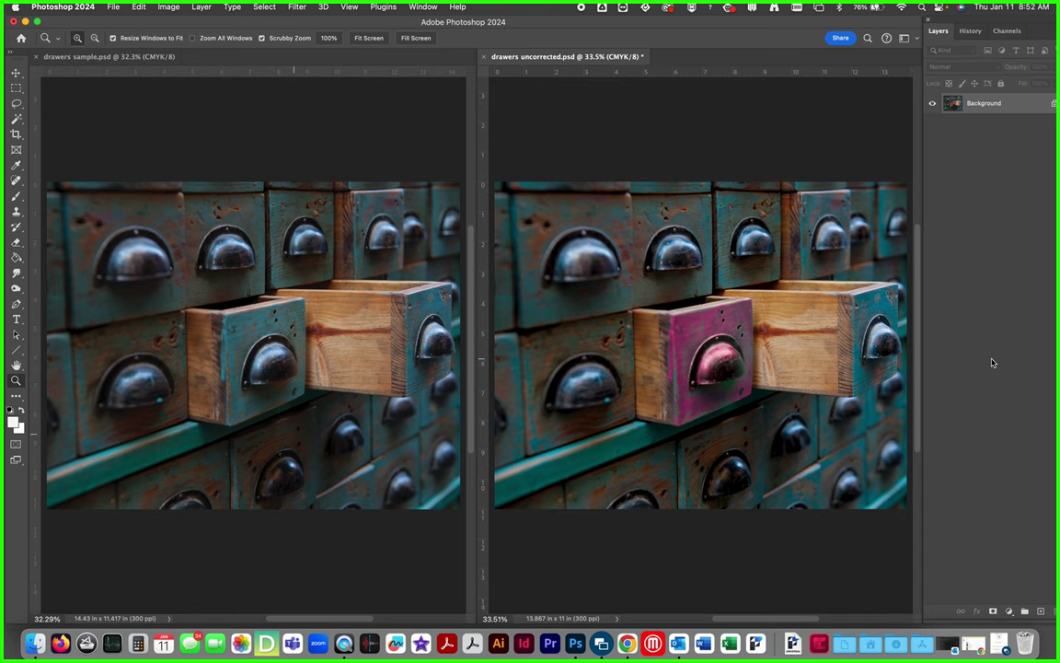
pyautogui.press('super+z')
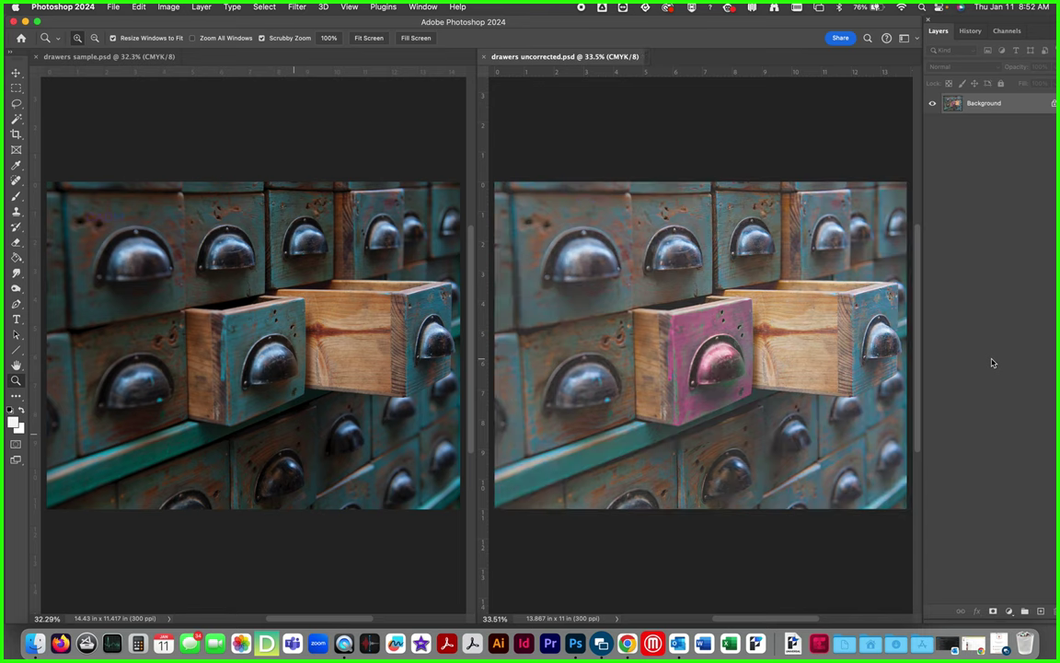
pyautogui.click(138, 6)
# Step: Redo Levels and lasso loosely around the magenta drawer front
pyautogui.click(145, 33)
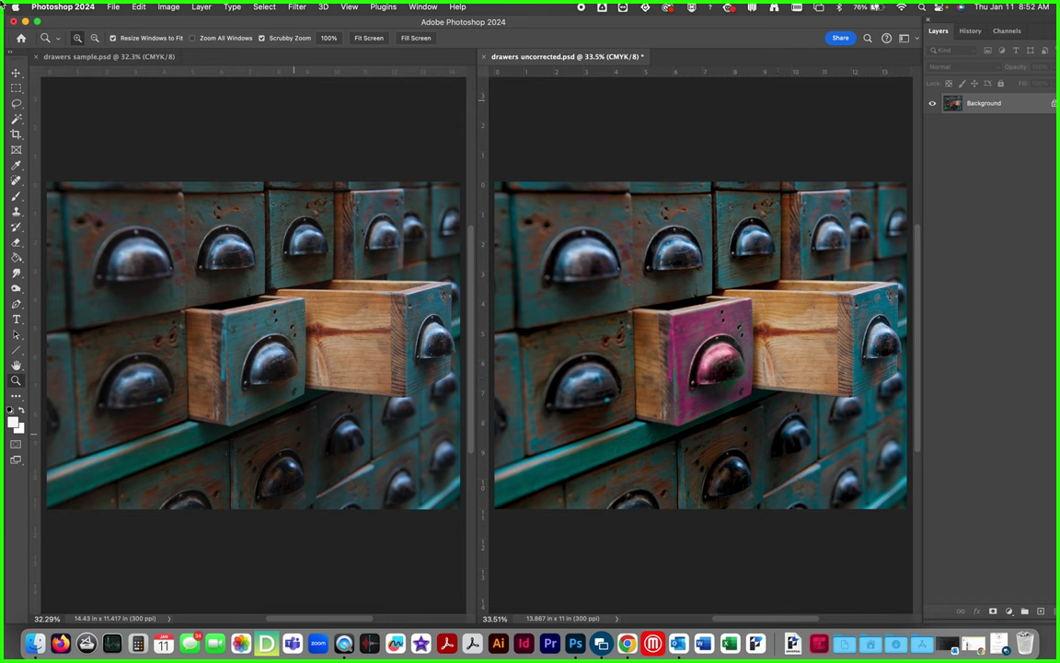
pyautogui.click(15, 103)
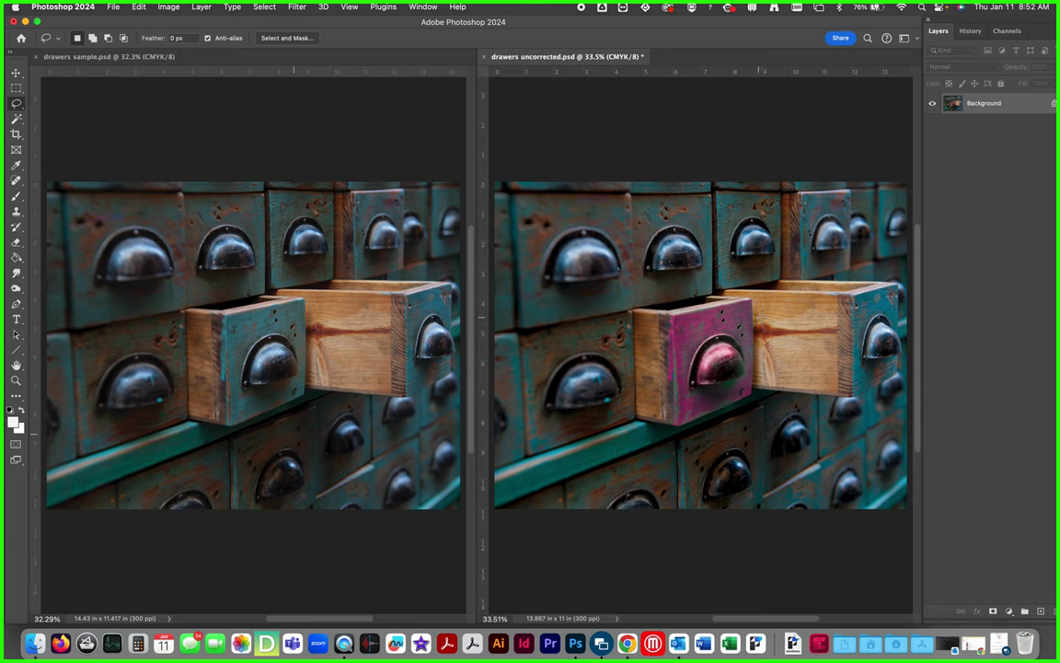
pyautogui.moveTo(760, 318)
pyautogui.mouseDown()
pyautogui.moveTo(674, 309)
pyautogui.moveTo(656, 352)
pyautogui.moveTo(675, 430)
pyautogui.moveTo(763, 396)
pyautogui.mouseUp()
# Step: Zoom in to 100% on the magenta drawer front
pyautogui.press('z')
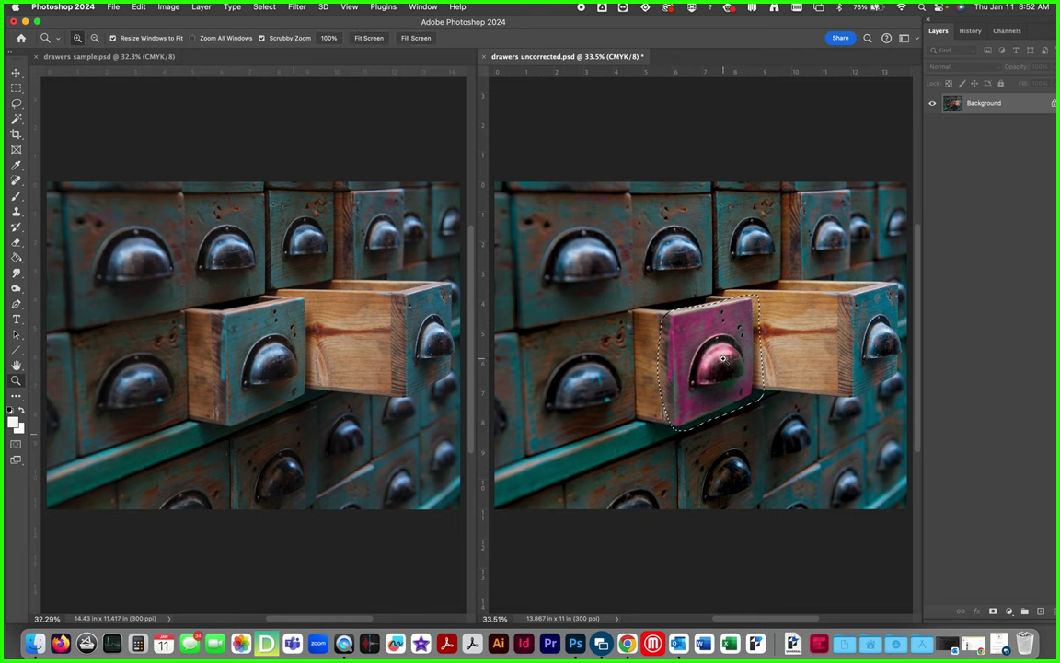
pyautogui.click(722, 359)
pyautogui.click(721, 359)
pyautogui.click(721, 360)
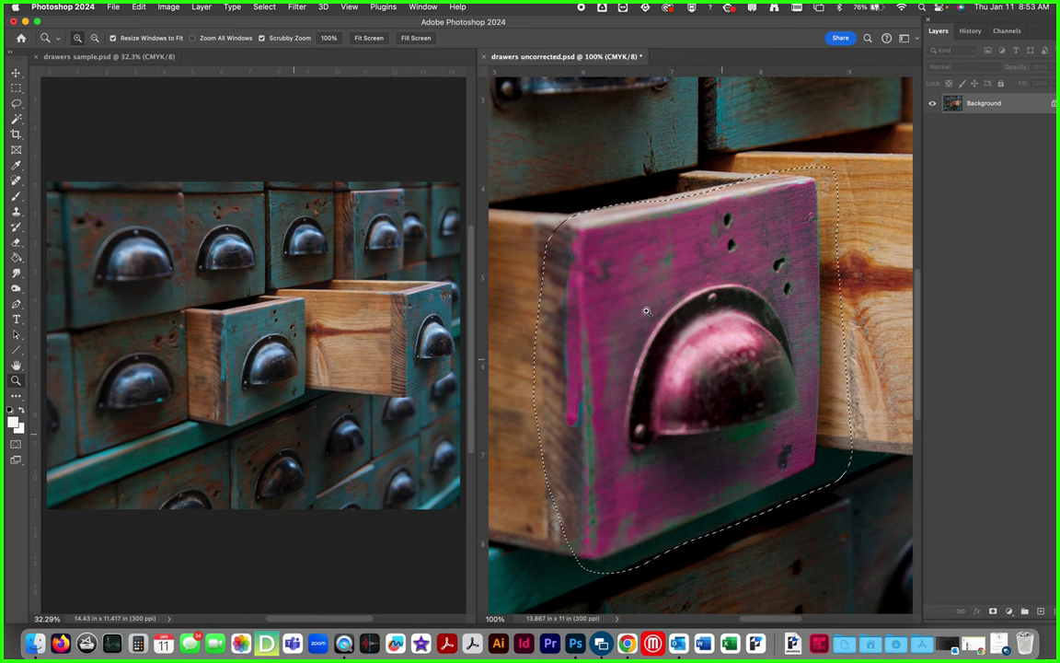
pyautogui.click(264, 7)
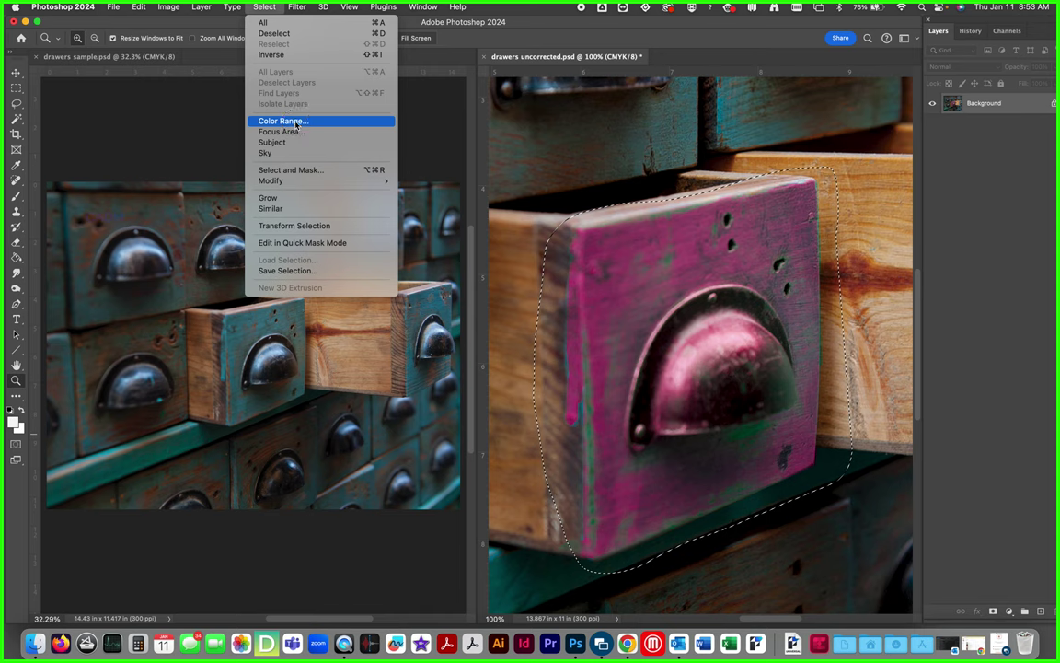
# Step: Start Color Range at Fuzziness 0 and sample the drawer front's magenta paint
pyautogui.click(281, 121)
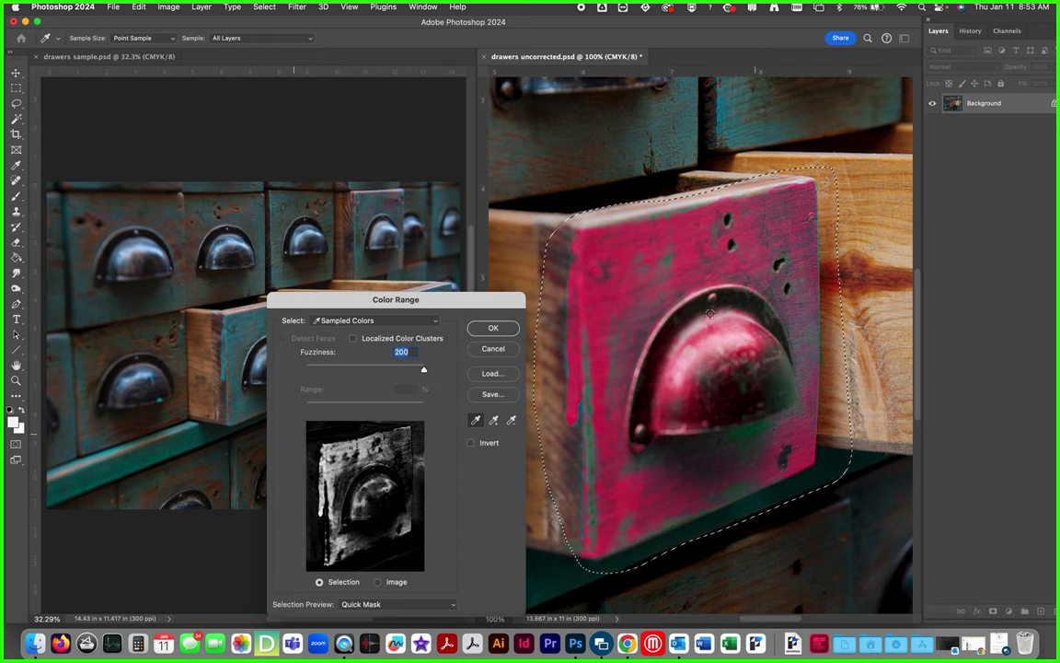
pyautogui.moveTo(465, 298); pyautogui.dragTo(423, 319)
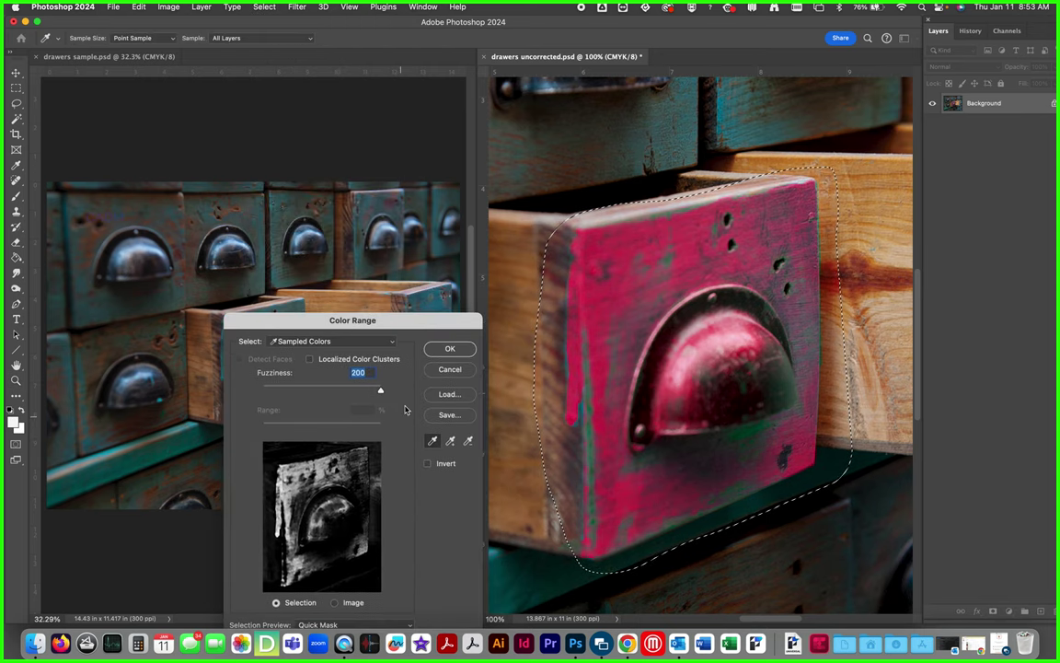
pyautogui.moveTo(381, 390); pyautogui.dragTo(195, 385)
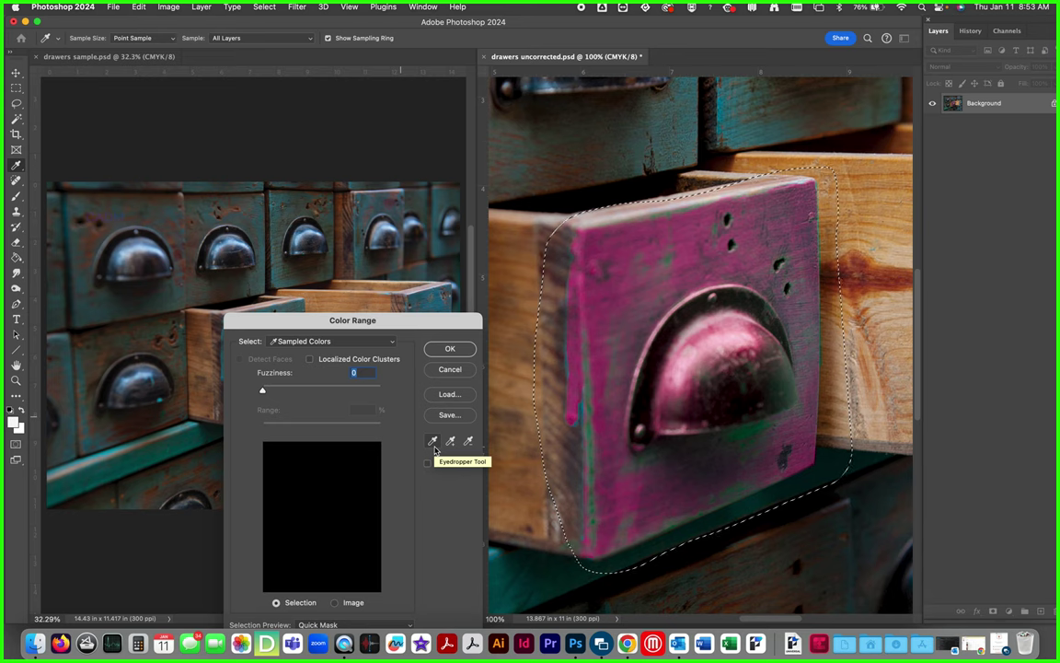
pyautogui.moveTo(389, 326); pyautogui.dragTo(376, 245)
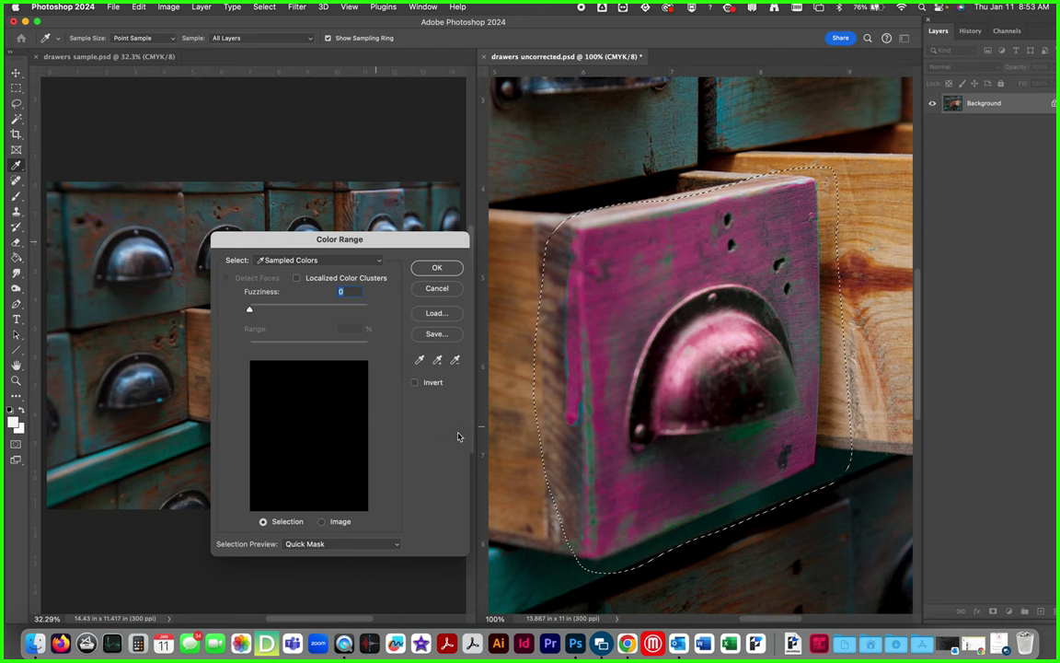
pyautogui.click(592, 320)
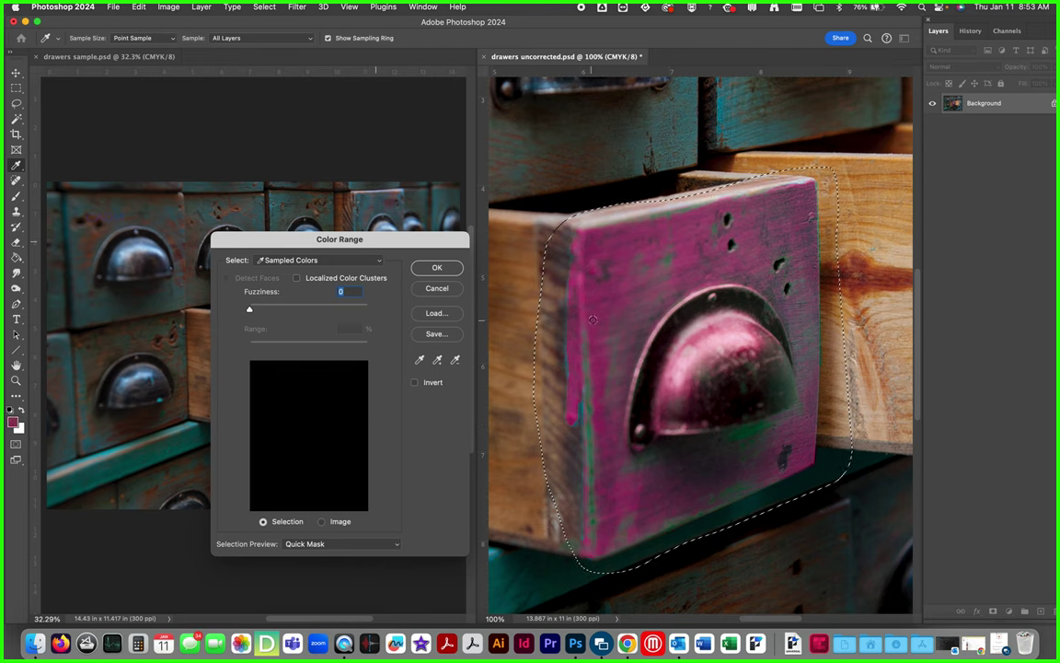
pyautogui.moveTo(396, 240); pyautogui.dragTo(989, 306)
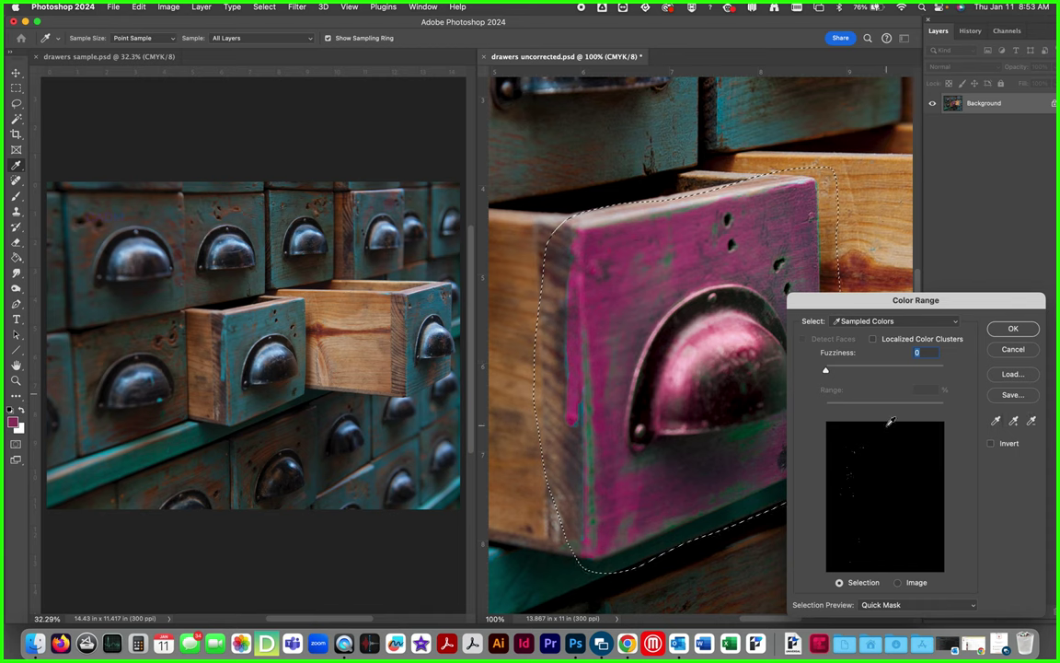
# Step: Add seven more magenta spots across the drawer front to the Color Range sample
pyautogui.click(1014, 421)
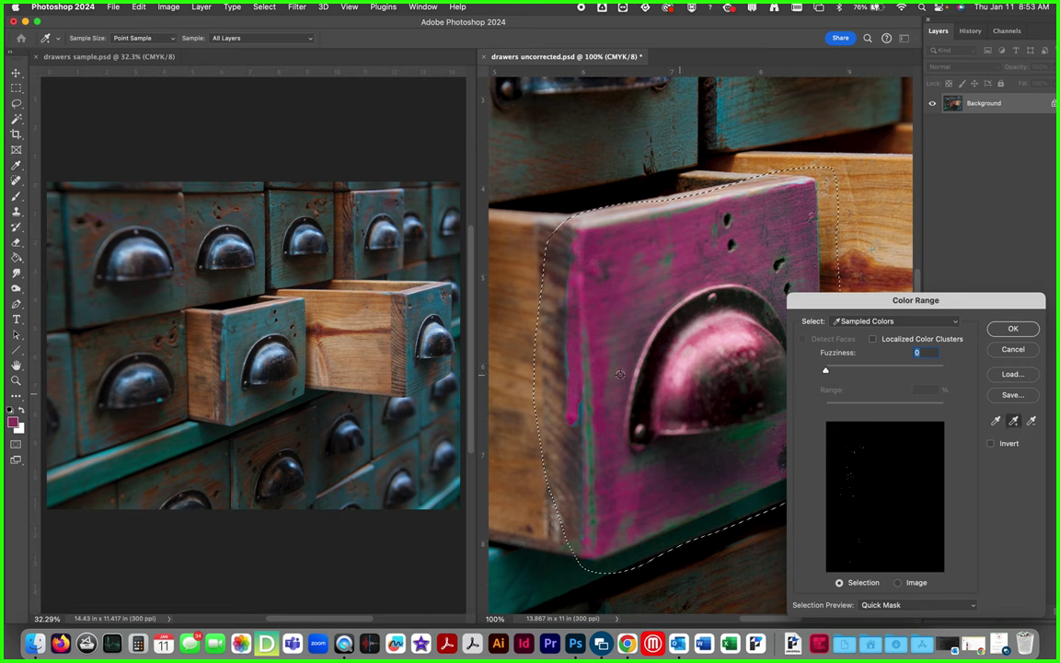
pyautogui.click(572, 358)
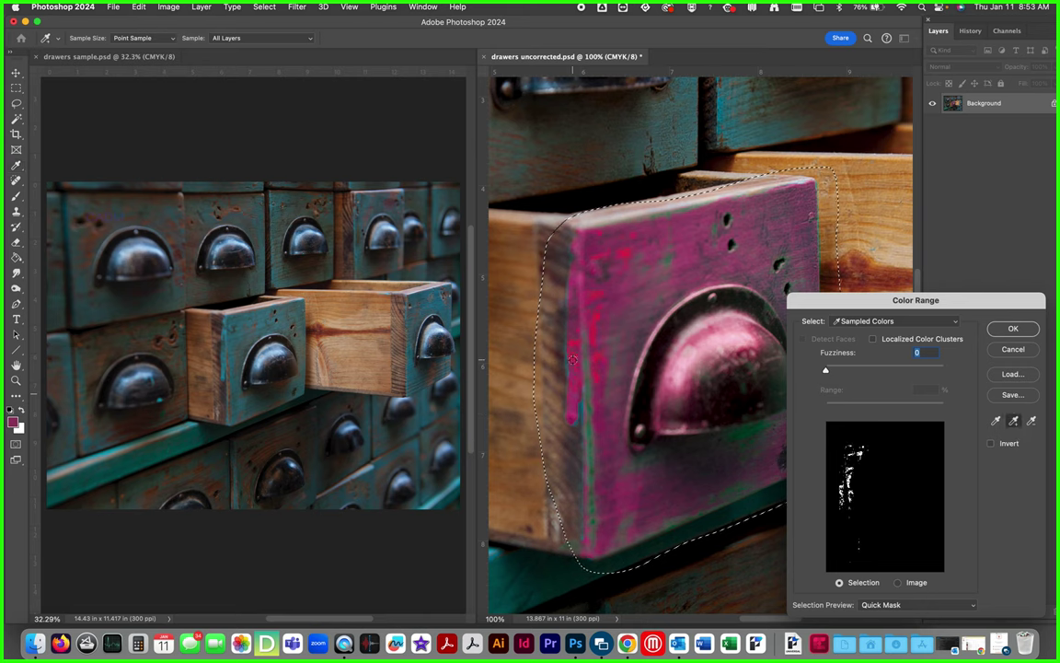
pyautogui.click(575, 277)
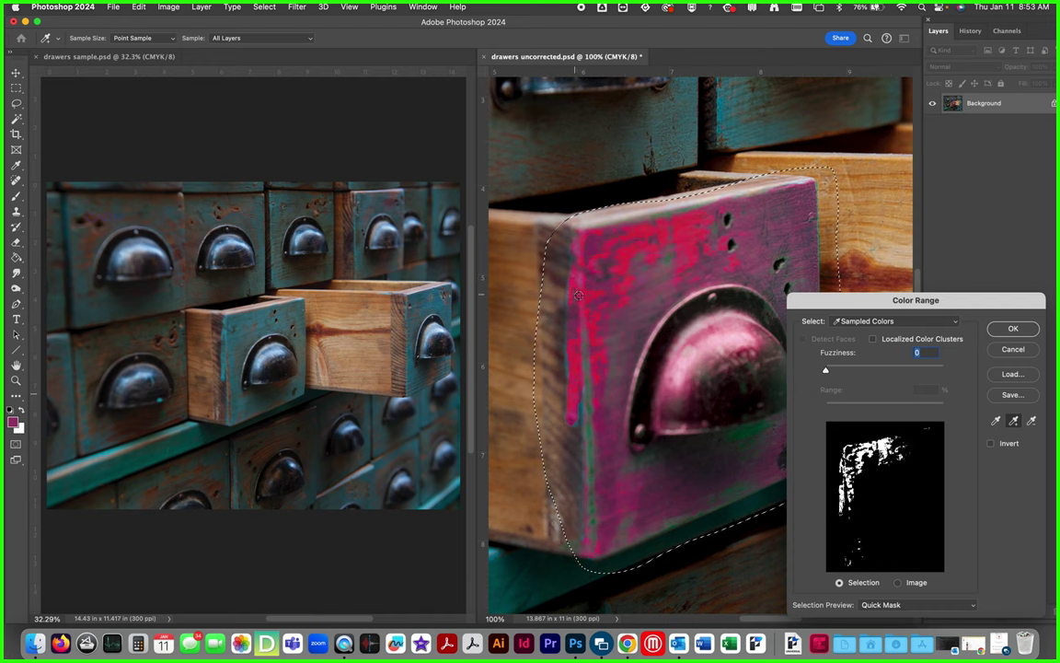
pyautogui.click(608, 290)
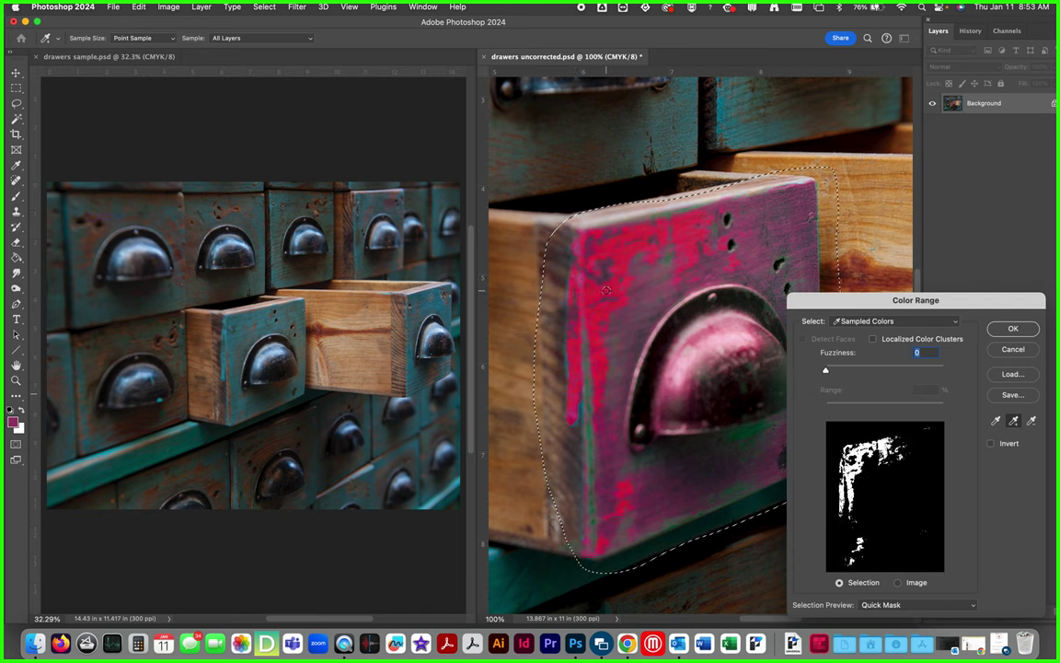
pyautogui.click(719, 204)
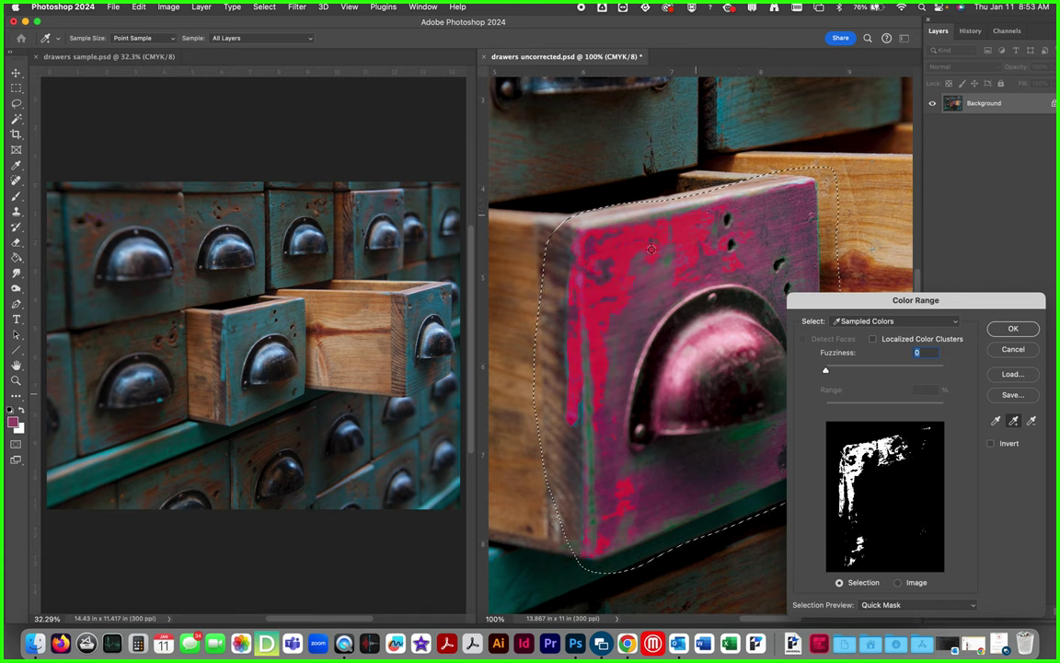
pyautogui.click(572, 314)
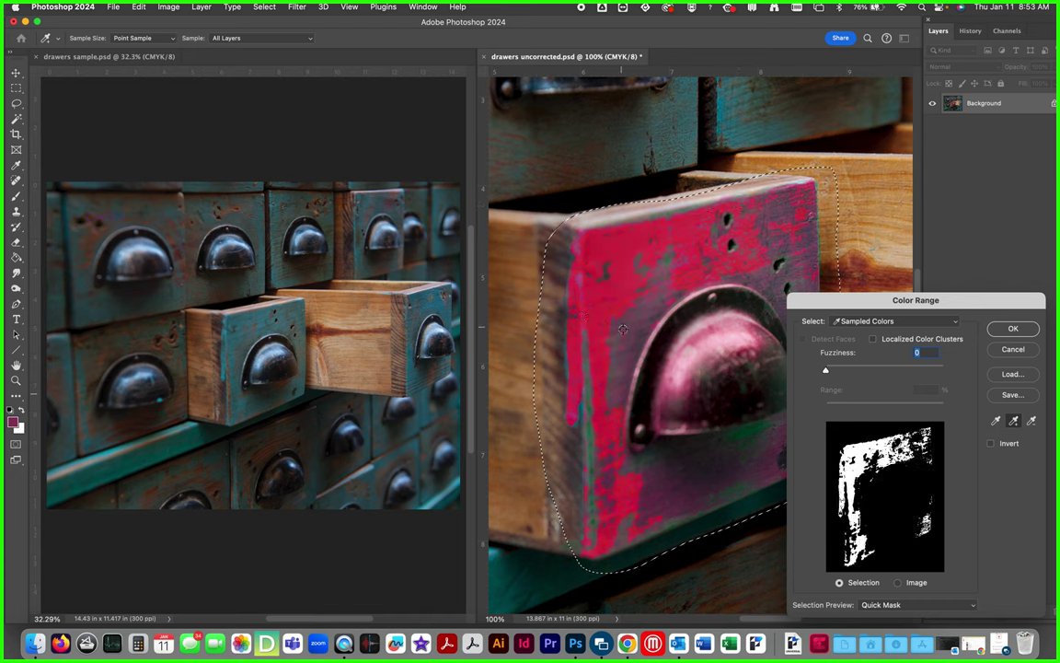
pyautogui.click(651, 474)
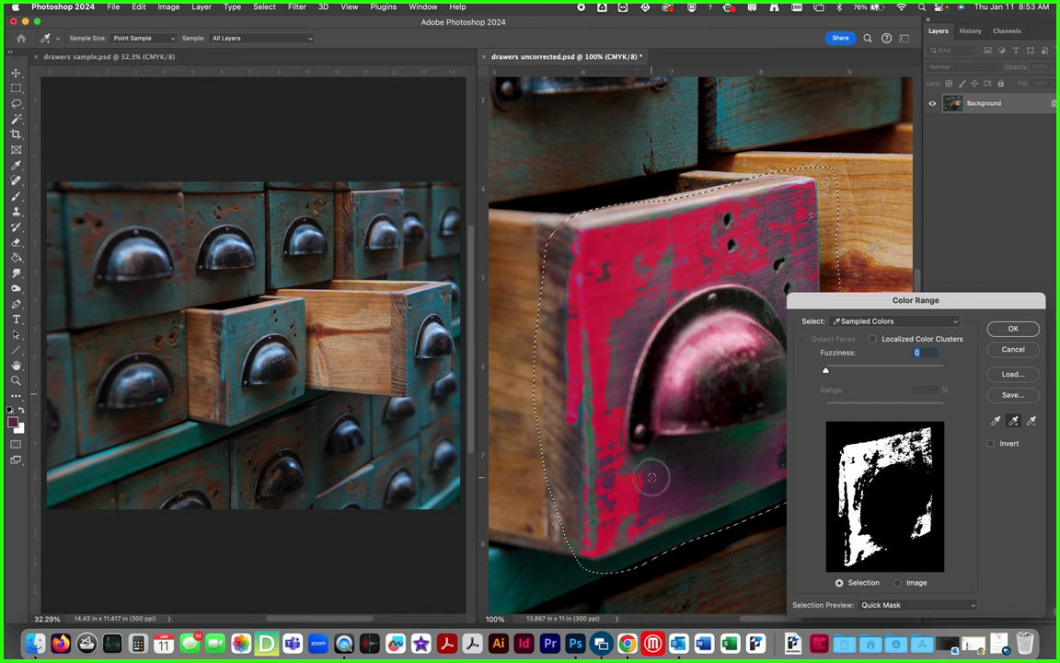
pyautogui.click(701, 482)
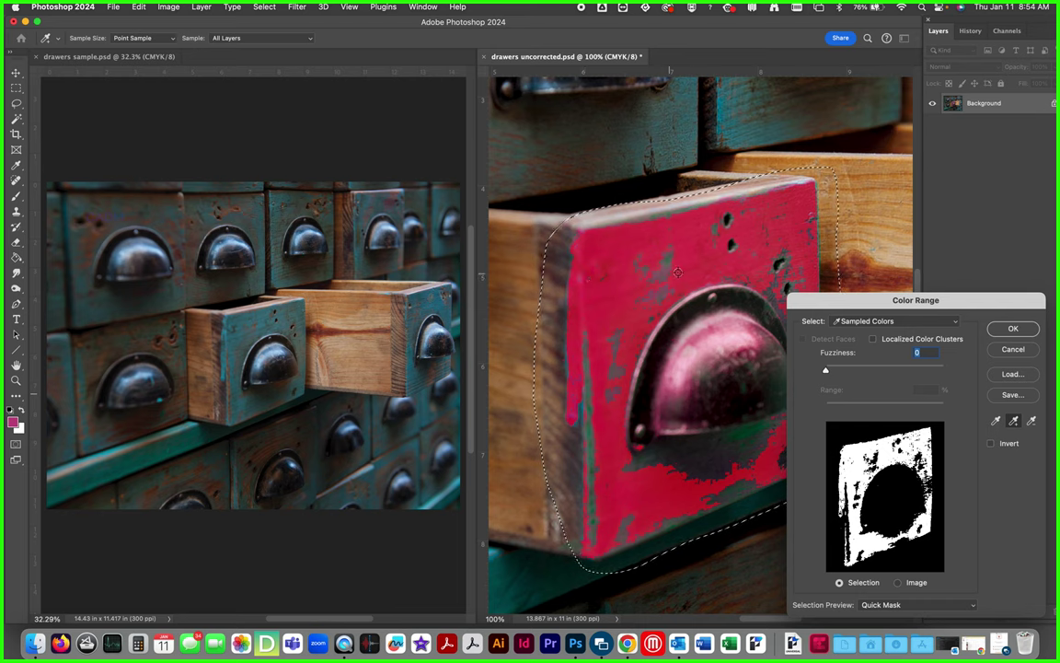
pyautogui.moveTo(867, 304); pyautogui.dragTo(281, 47)
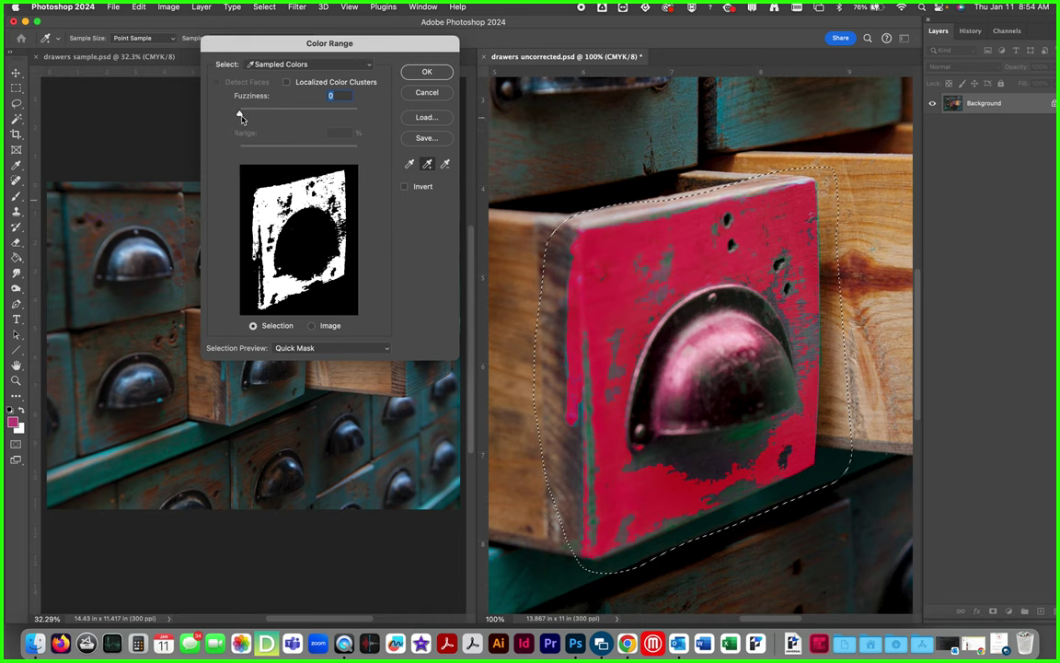
# Step: Raise Color Range Fuzziness to 37 and accept the magenta selection
pyautogui.moveTo(240, 115); pyautogui.dragTo(251, 119)
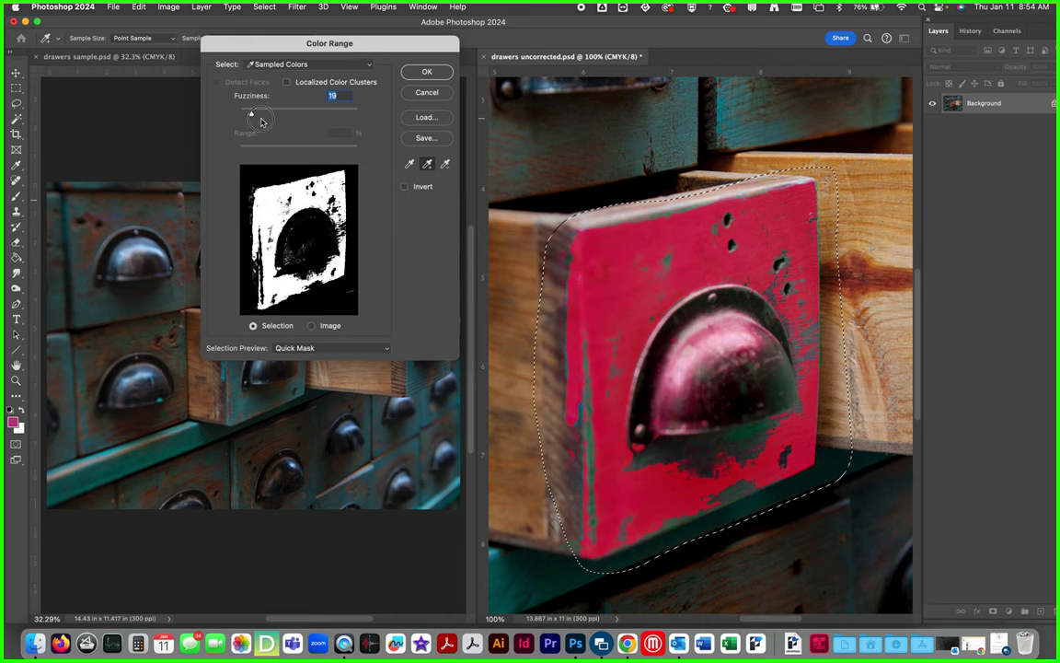
pyautogui.moveTo(256, 115); pyautogui.dragTo(266, 116)
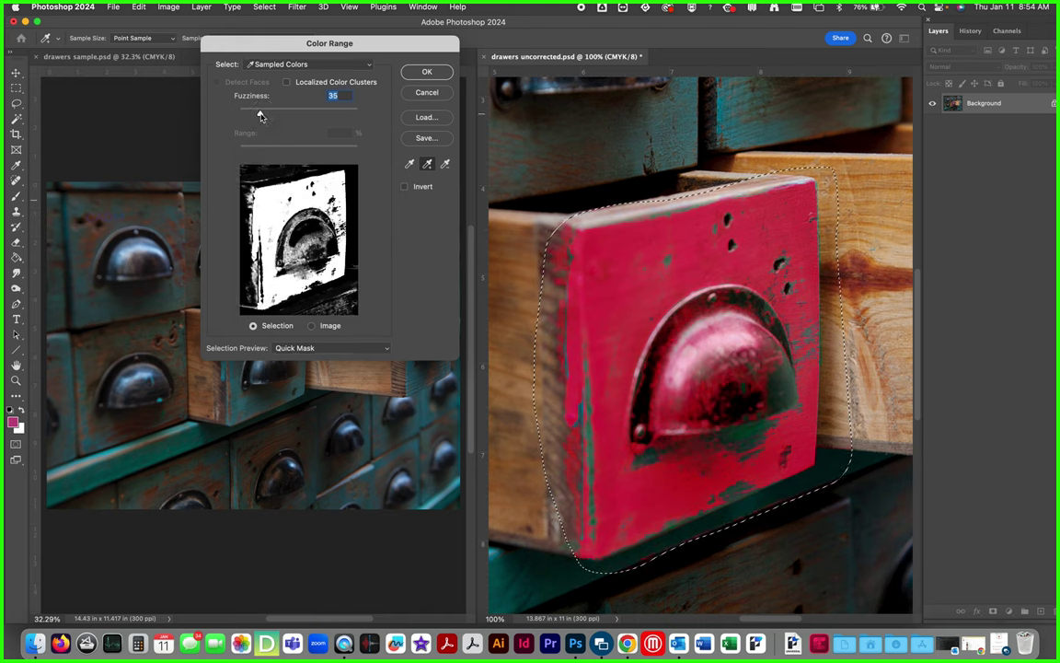
pyautogui.moveTo(258, 116); pyautogui.dragTo(257, 116)
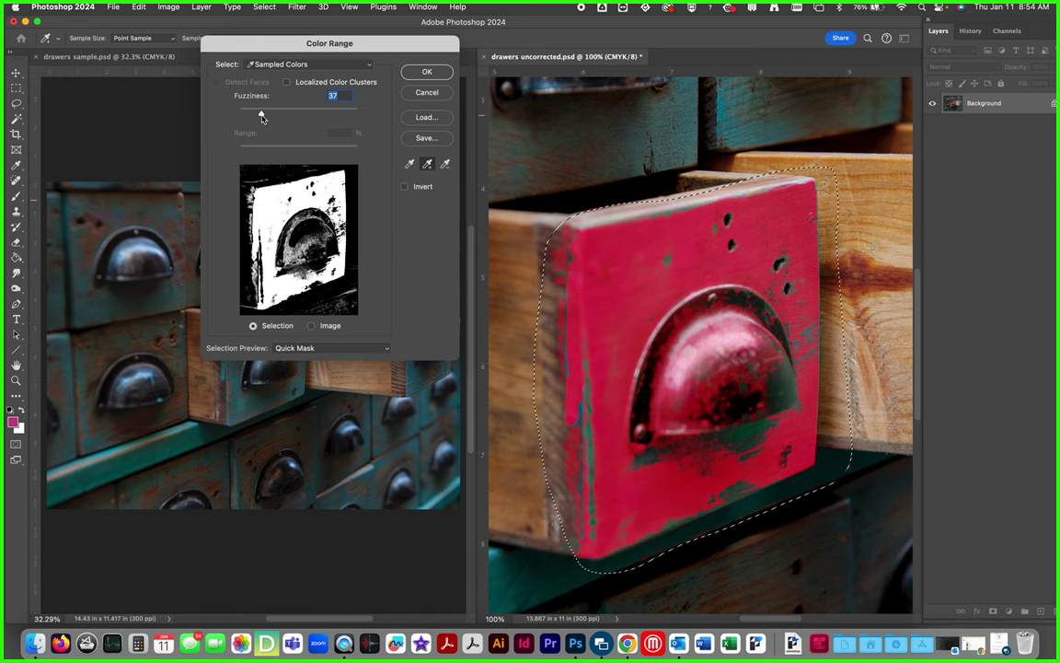
pyautogui.click(417, 75)
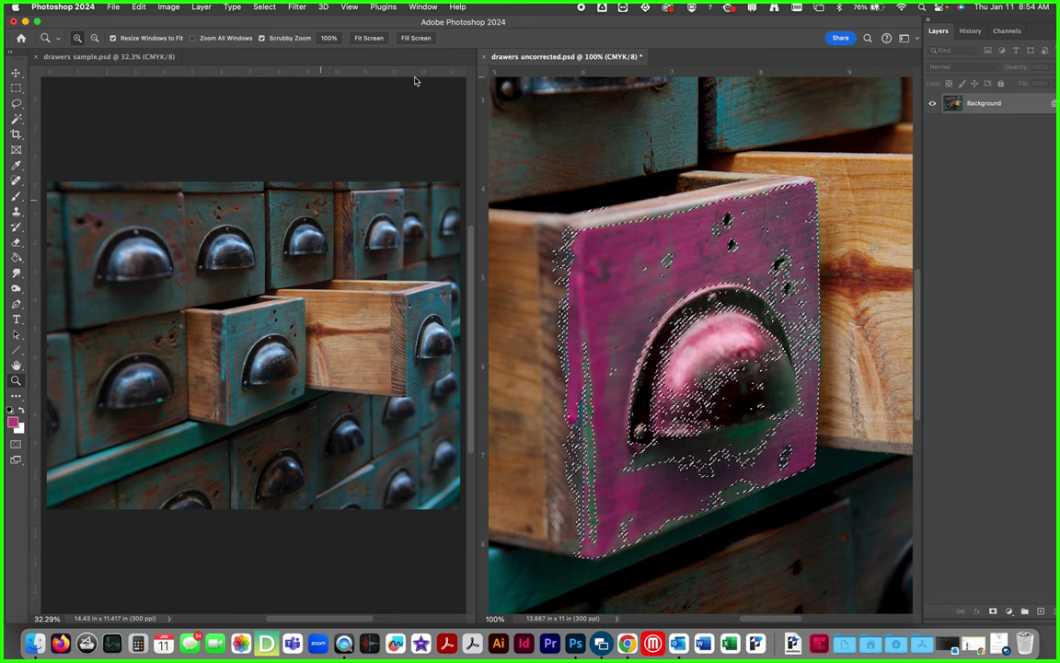
# Step: With selection edges hidden, shift Hue/Saturation hue to -97 so the drawer turns teal
pyautogui.press('super+h')
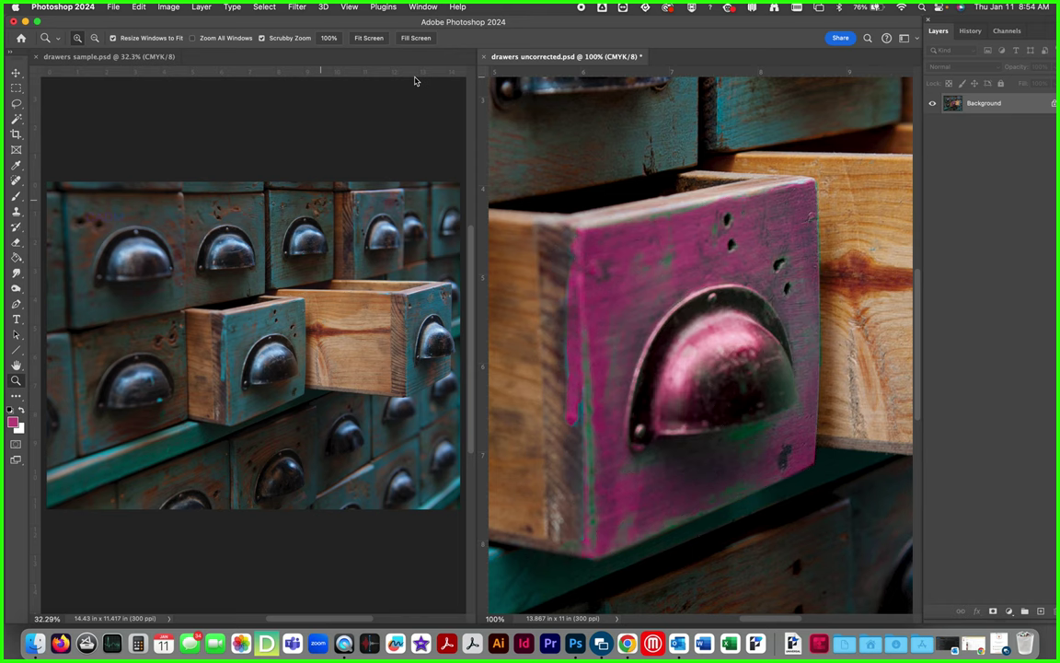
pyautogui.press('super+u')
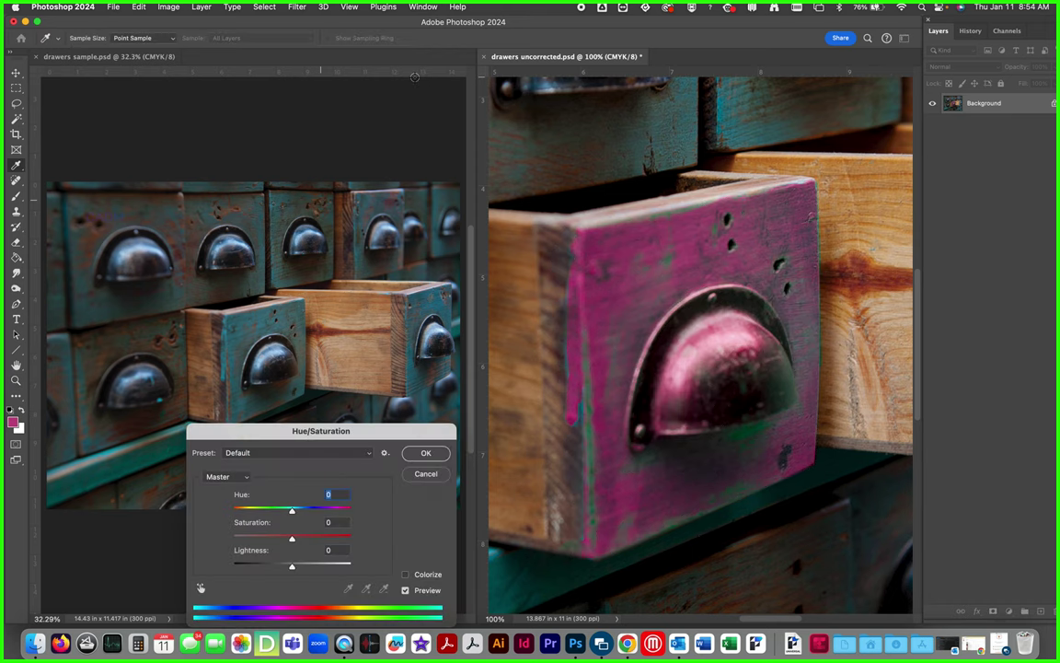
pyautogui.click(349, 7)
pyautogui.click(382, 115)
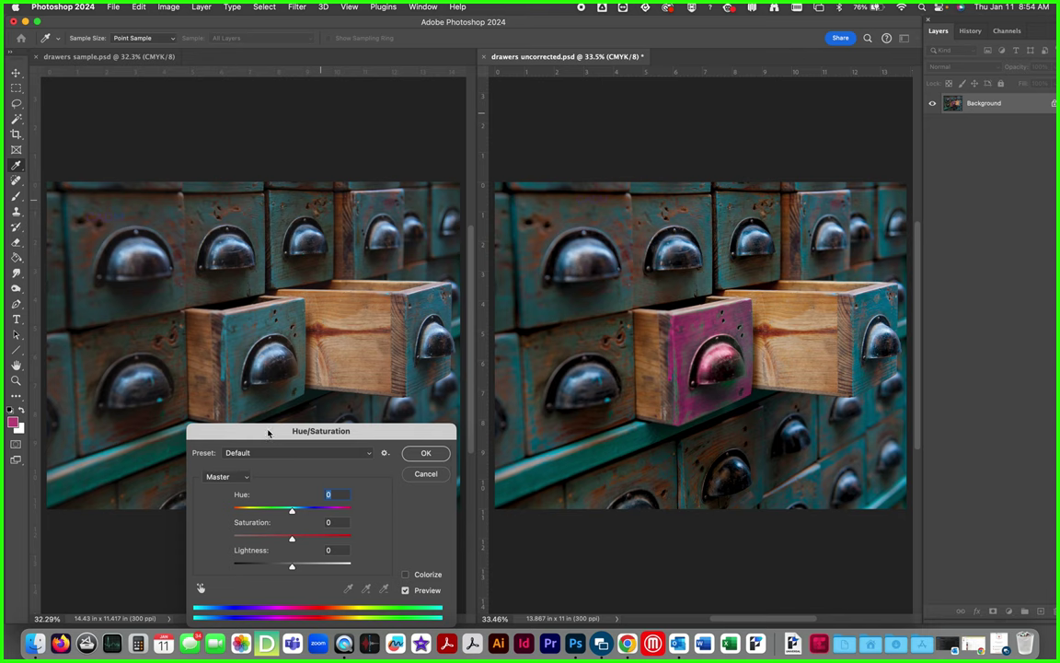
pyautogui.moveTo(267, 432); pyautogui.dragTo(440, 431)
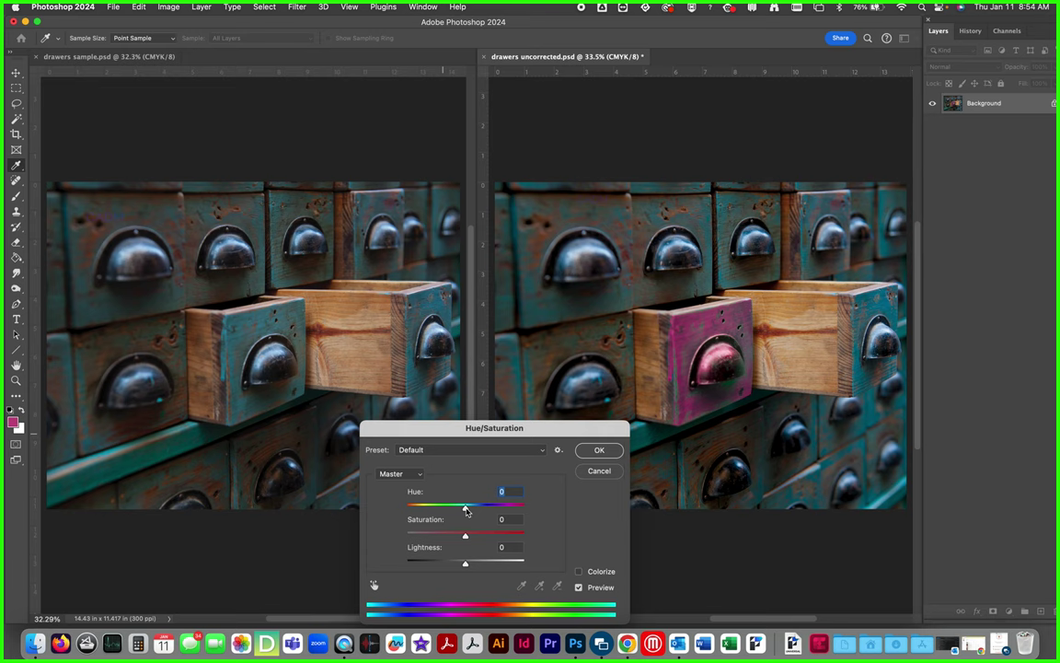
pyautogui.moveTo(465, 509); pyautogui.dragTo(426, 509)
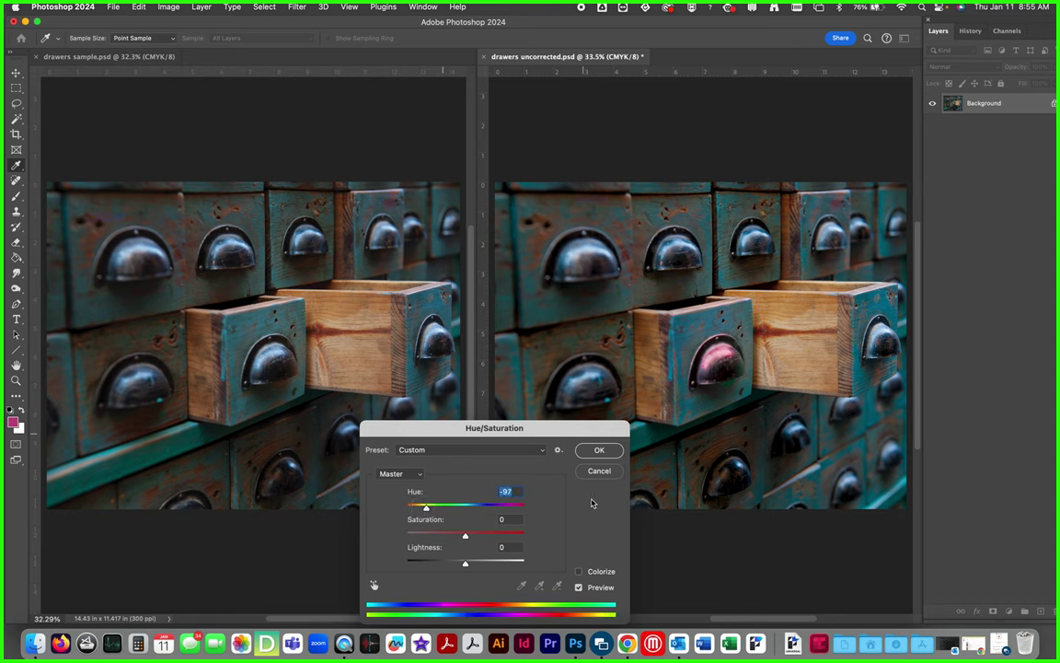
pyautogui.click(599, 450)
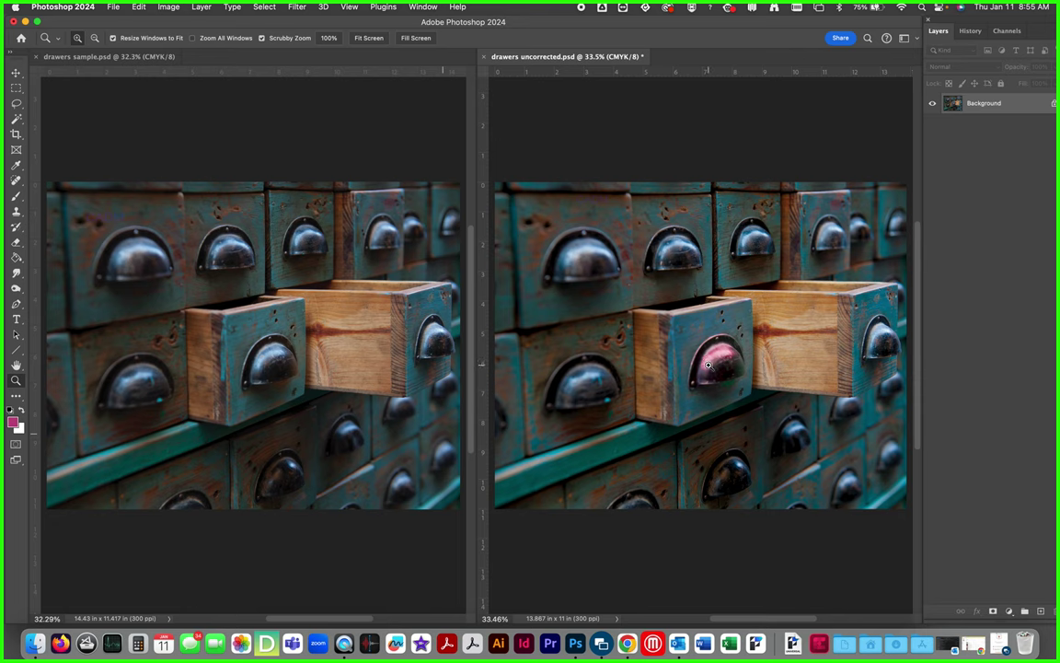
# Step: Lasso the drawer handle and sample its pink in Color Range
pyautogui.press('l')
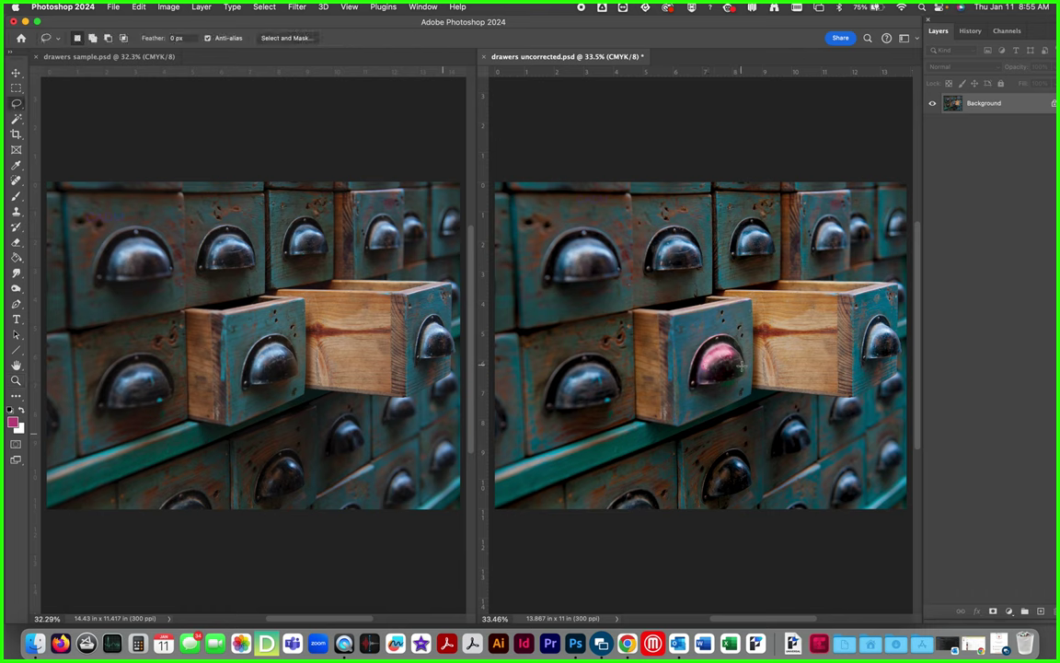
pyautogui.moveTo(747, 372)
pyautogui.mouseDown()
pyautogui.moveTo(732, 341)
pyautogui.moveTo(708, 333)
pyautogui.moveTo(683, 362)
pyautogui.moveTo(694, 384)
pyautogui.moveTo(722, 387)
pyautogui.moveTo(746, 372)
pyautogui.mouseUp()
pyautogui.click(264, 6)
pyautogui.click(295, 121)
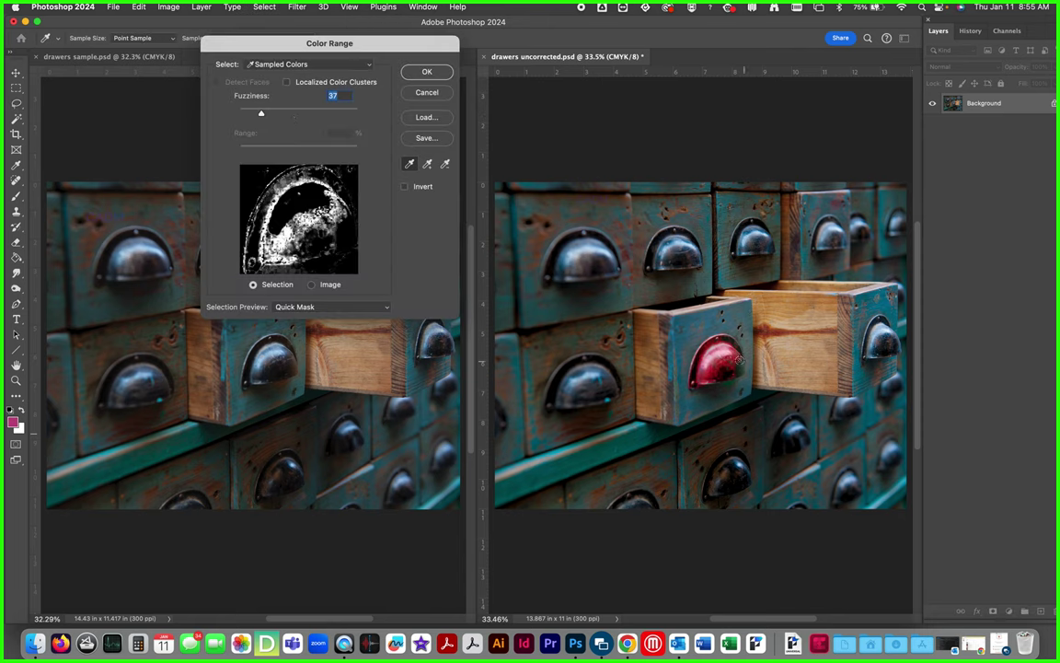
pyautogui.click(656, 318)
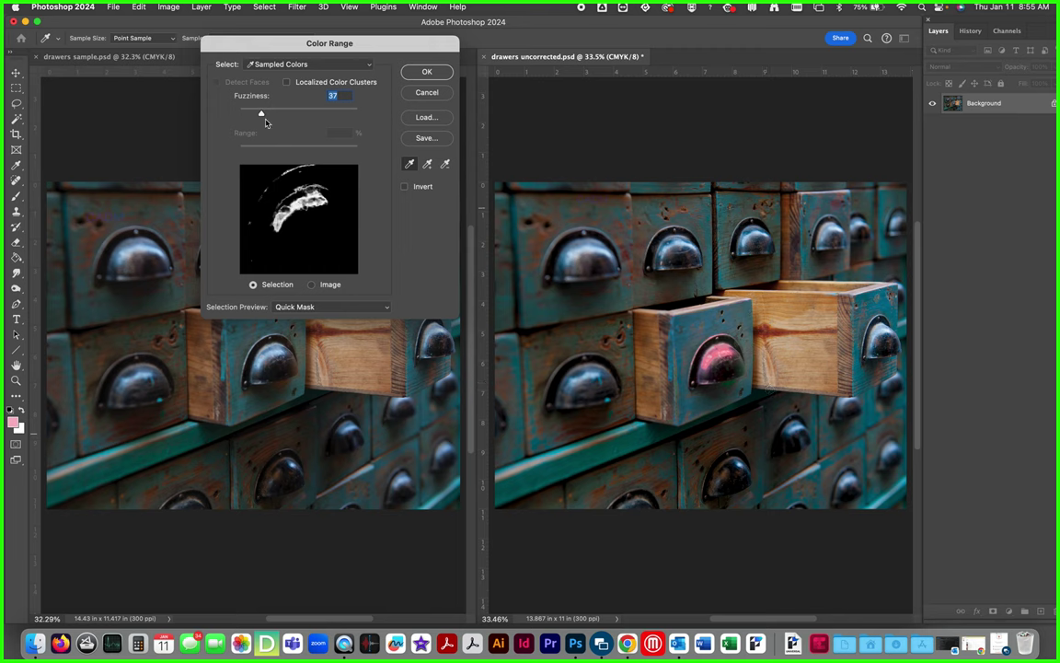
# Step: Raise Fuzziness to 73, accept the handle selection, and open Hue/Saturation
pyautogui.moveTo(262, 114); pyautogui.dragTo(272, 115)
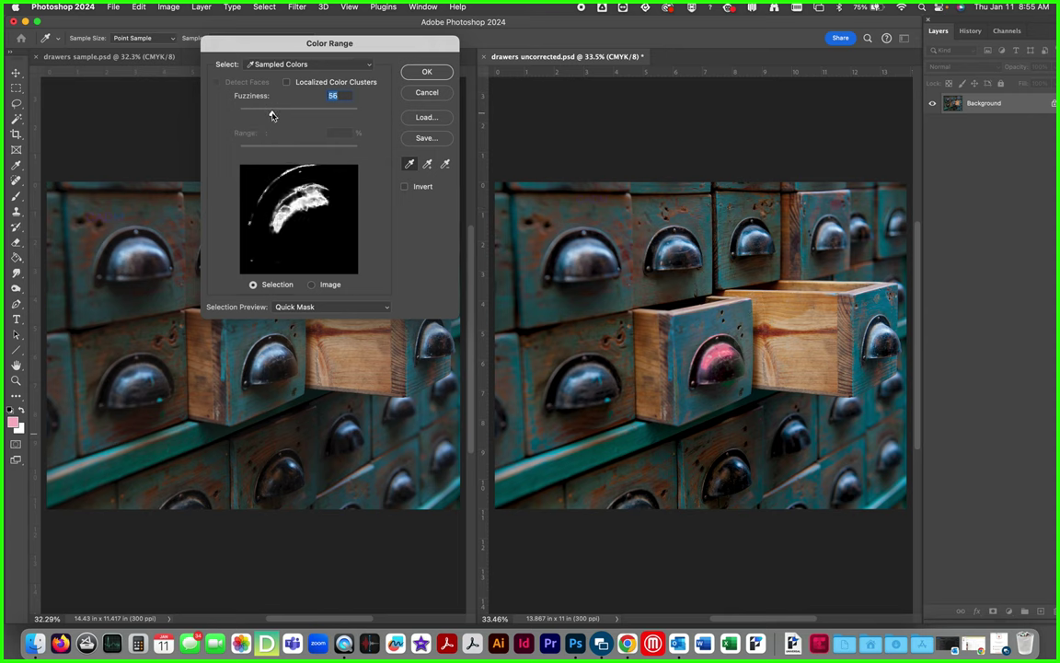
pyautogui.moveTo(272, 115); pyautogui.dragTo(282, 117)
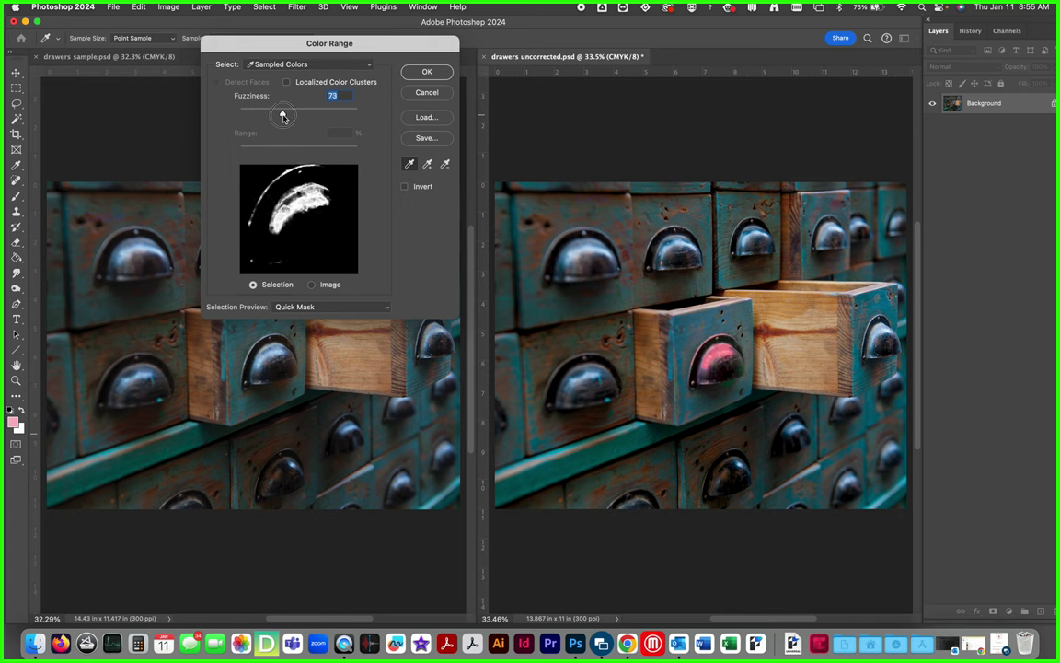
pyautogui.click(426, 72)
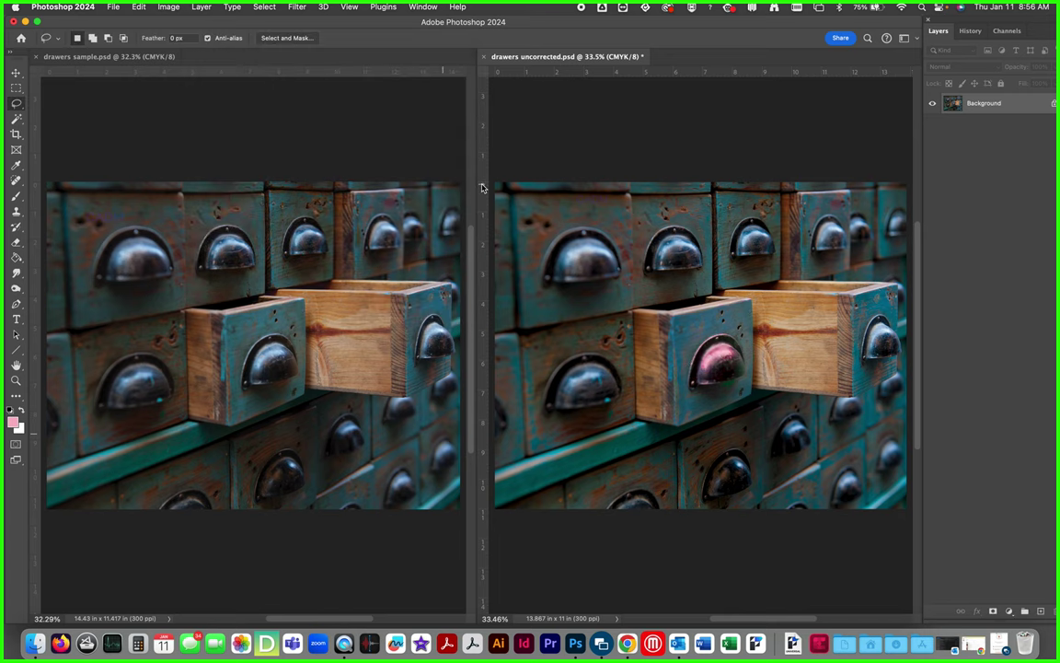
pyautogui.press('super+u')
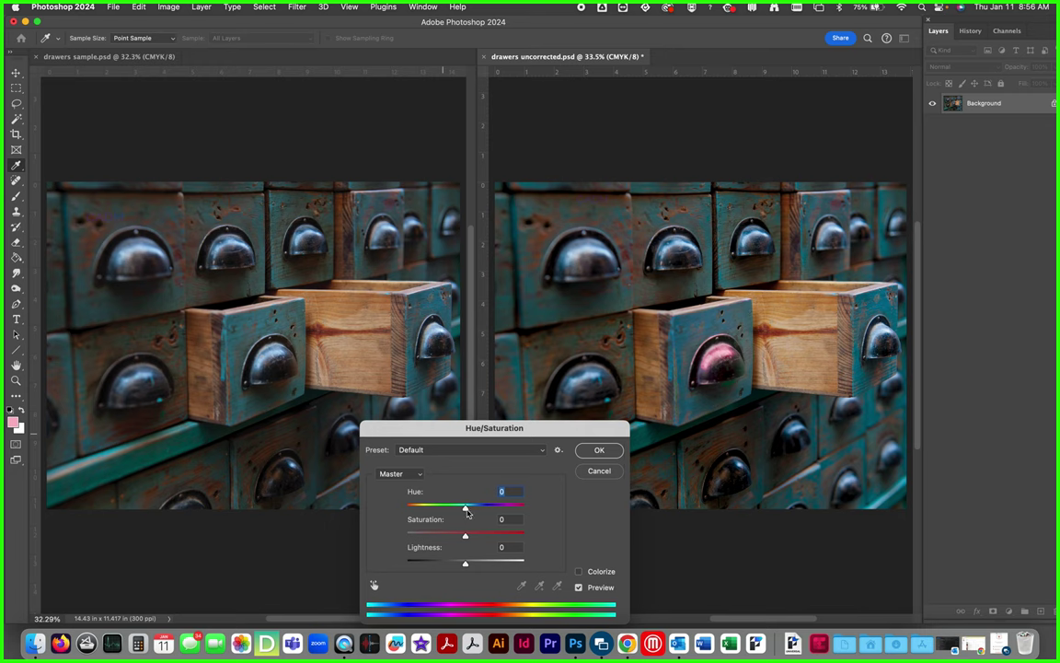
# Step: Drag the handle's Hue away from pink and confirm Hue/Saturation
pyautogui.moveTo(465, 511); pyautogui.dragTo(424, 508)
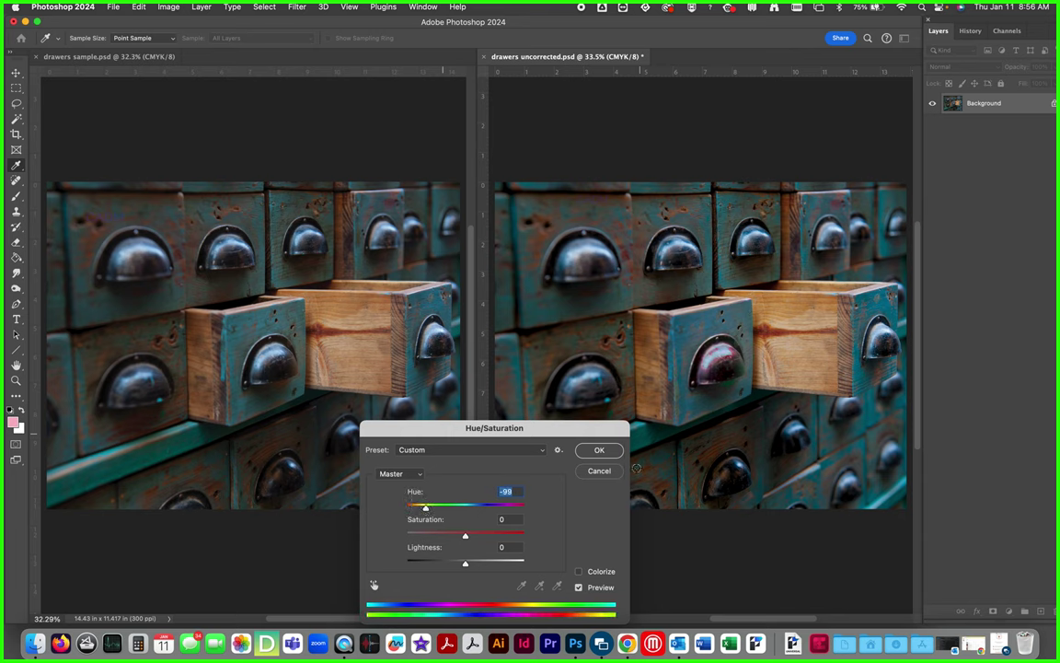
pyautogui.click(586, 451)
pyautogui.press('l')
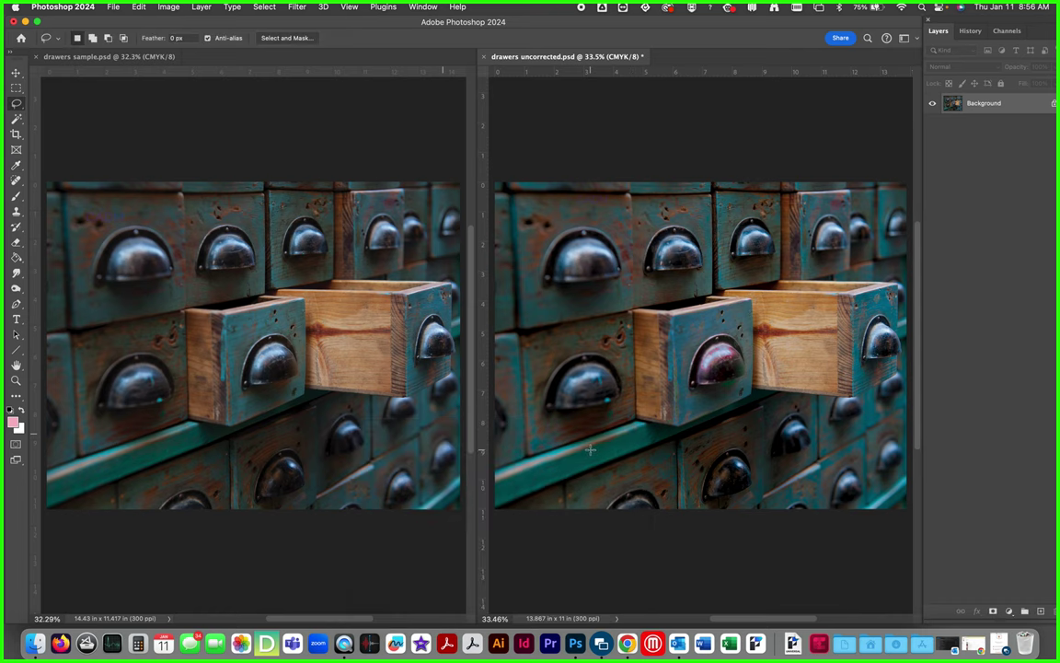
# Step: Zoom in on the open drawer's handle in both the uncorrected and sample photos
pyautogui.press('z')
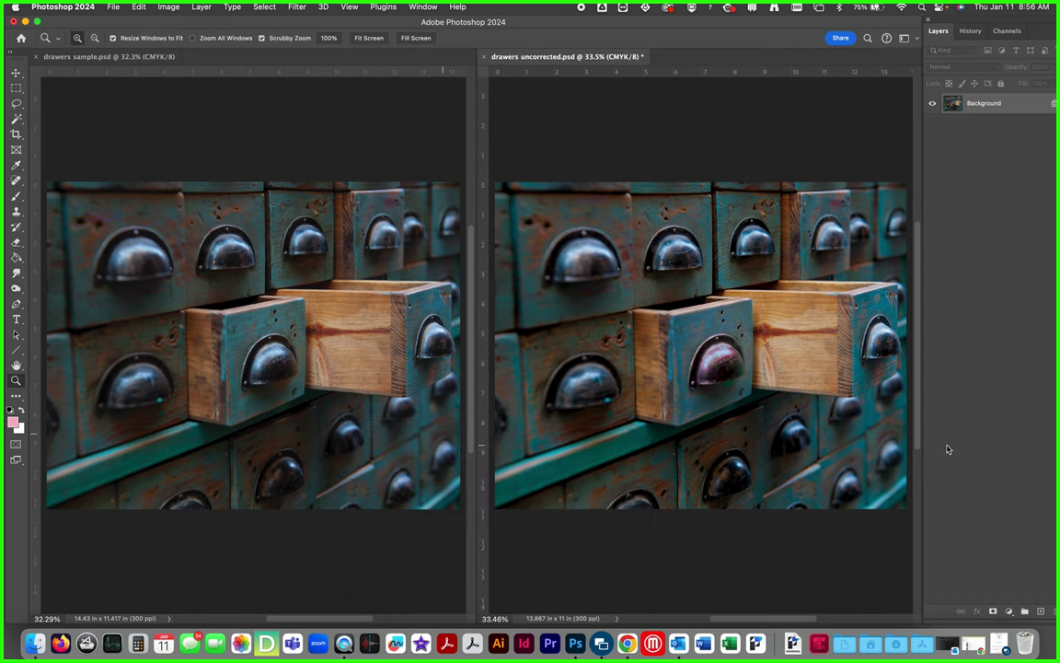
pyautogui.click(719, 363)
pyautogui.click(719, 363)
pyautogui.click(719, 363)
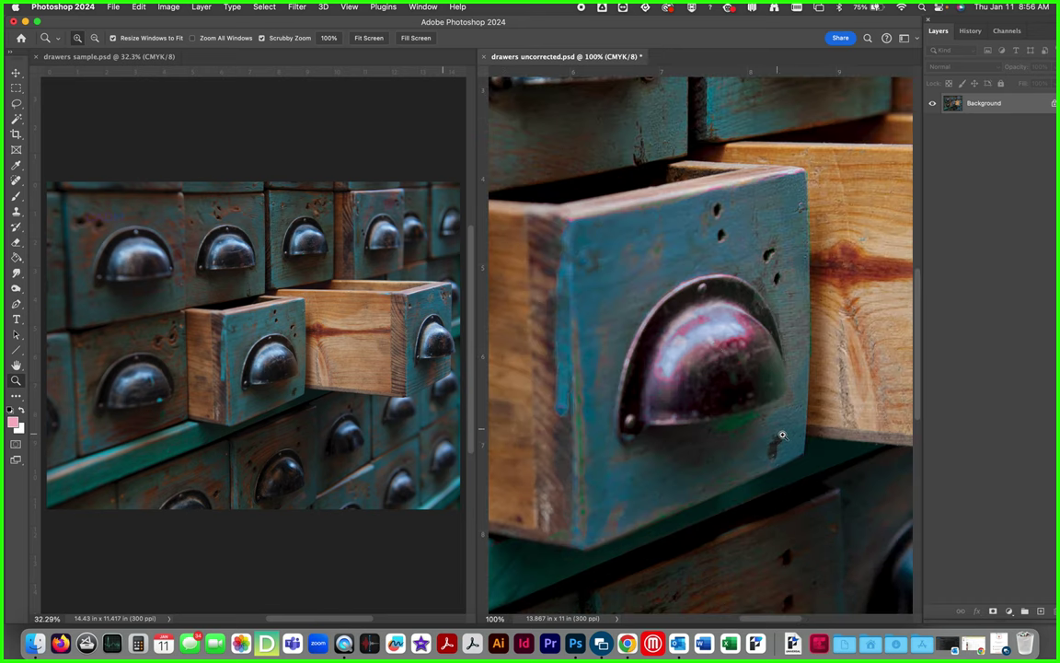
pyautogui.click(244, 339)
pyautogui.click(280, 370)
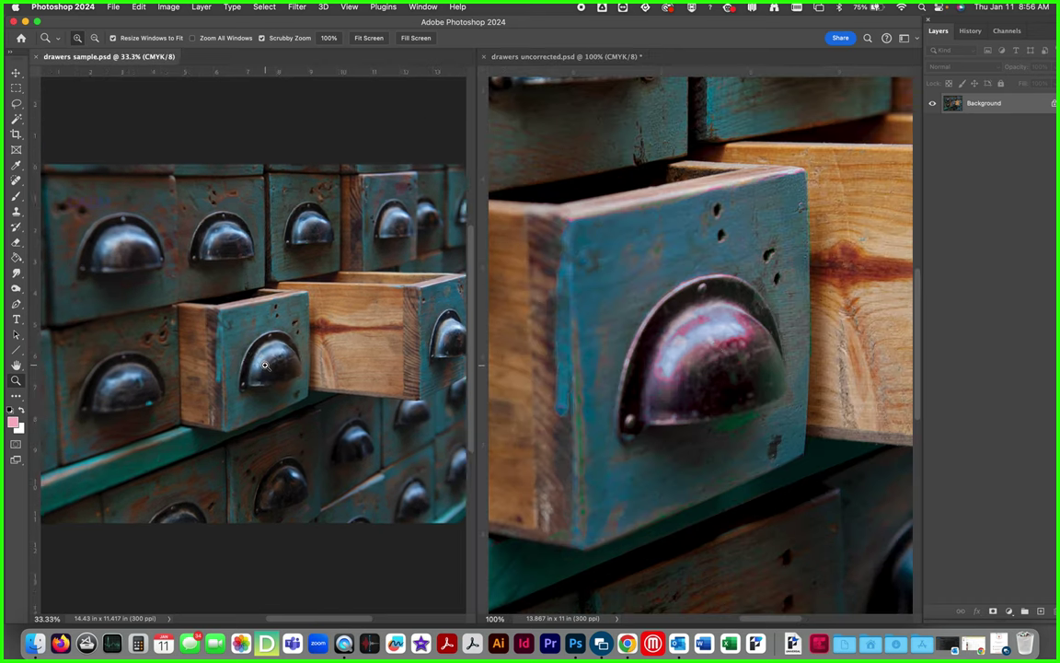
pyautogui.click(280, 370)
pyautogui.click(280, 370)
pyautogui.click(280, 370)
pyautogui.click(280, 370)
pyautogui.click(657, 317)
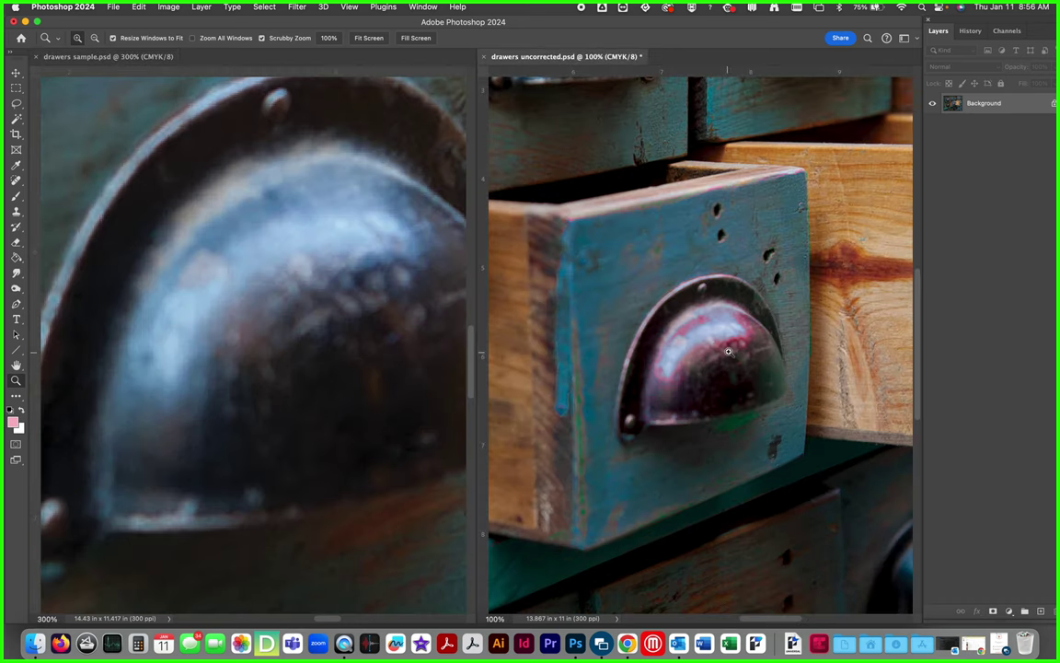
pyautogui.click(727, 353)
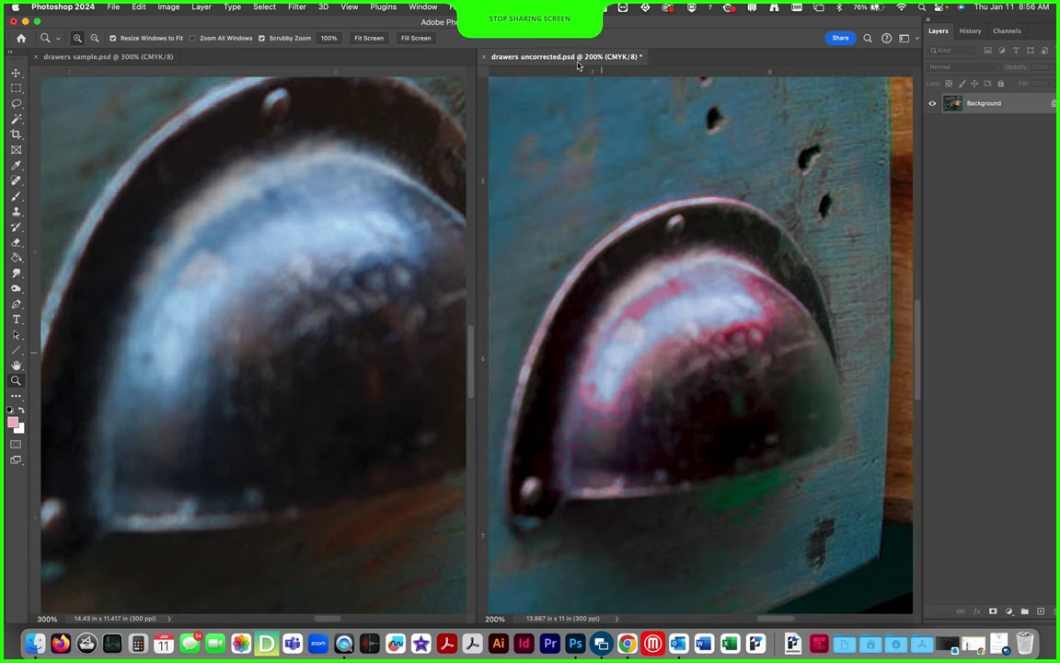
# Step: Select the red drawer handle with Color Range, adding samples and fuzziness 78
pyautogui.click(258, 9)
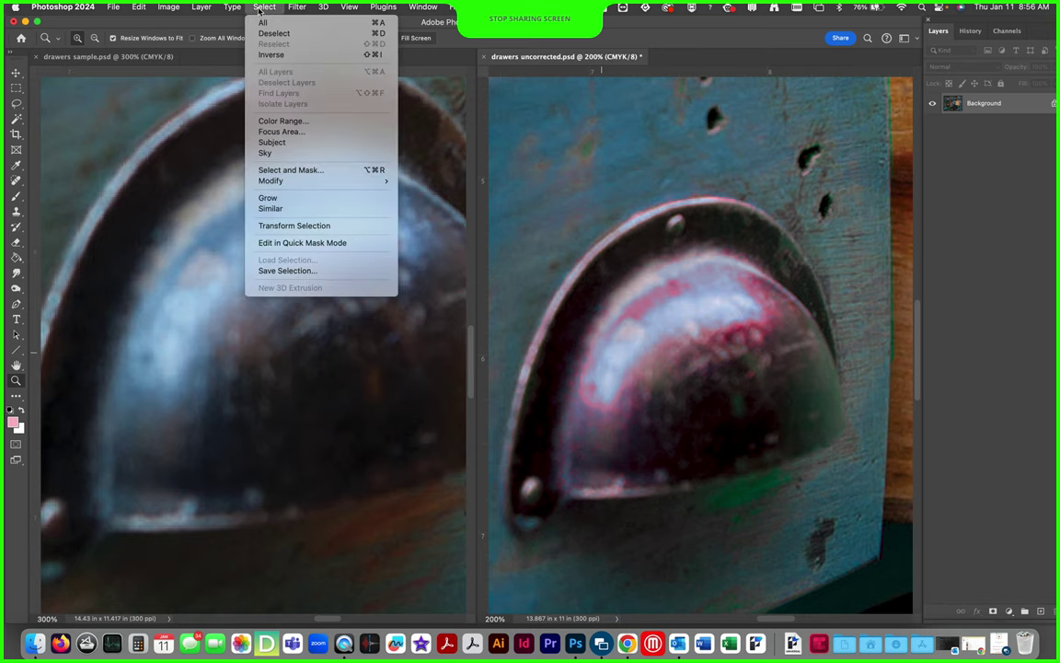
pyautogui.click(259, 9)
pyautogui.click(263, 13)
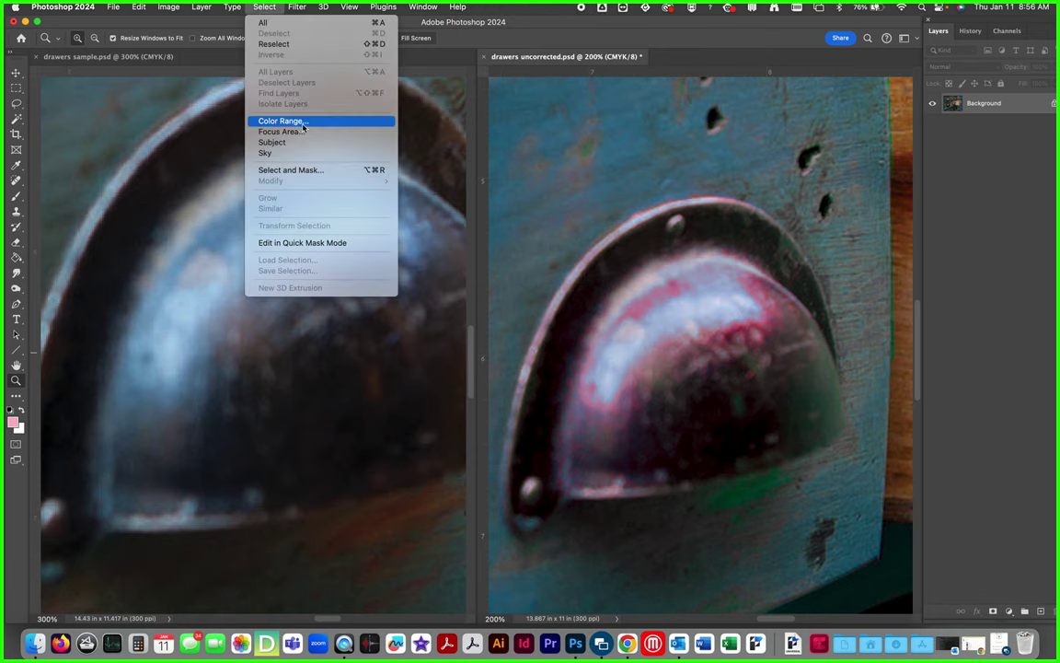
pyautogui.click(276, 119)
pyautogui.click(580, 276)
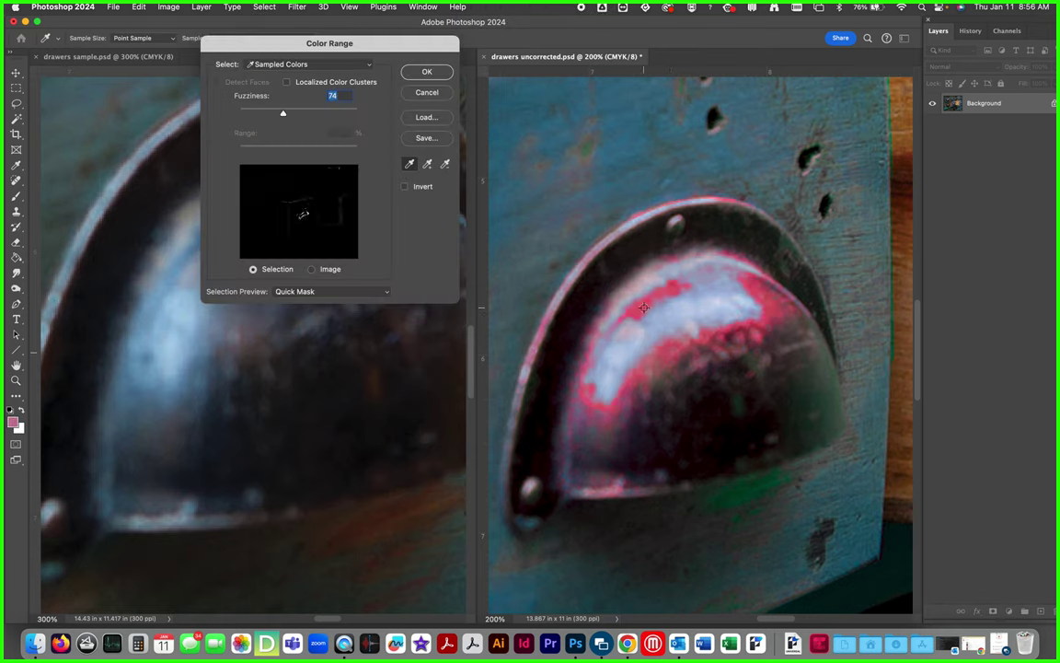
pyautogui.click(427, 164)
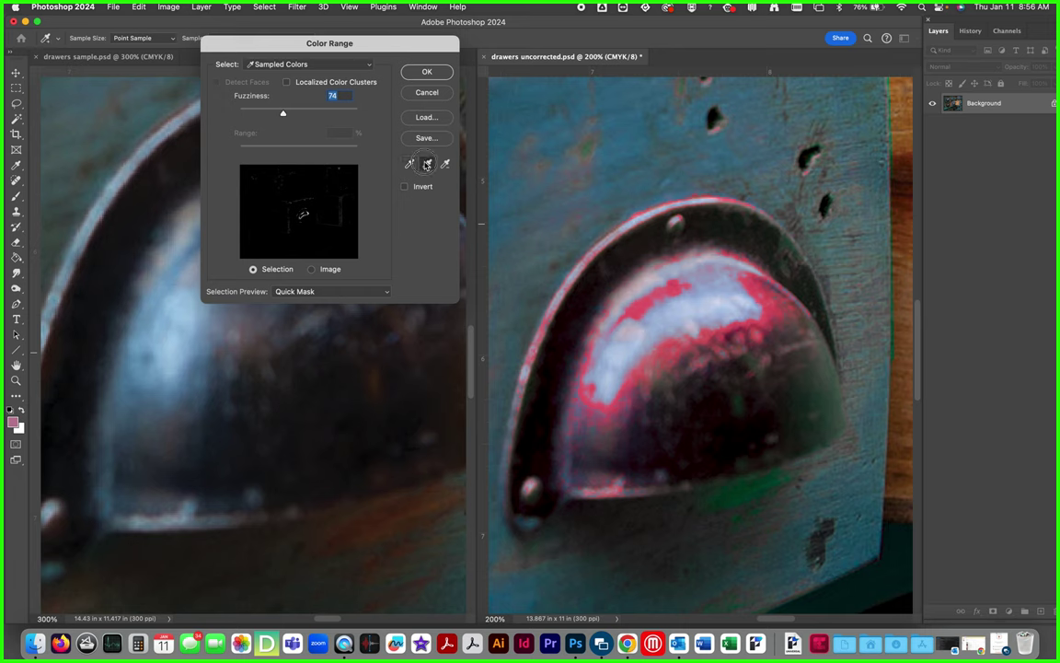
pyautogui.click(637, 290)
pyautogui.moveTo(282, 113); pyautogui.dragTo(286, 112)
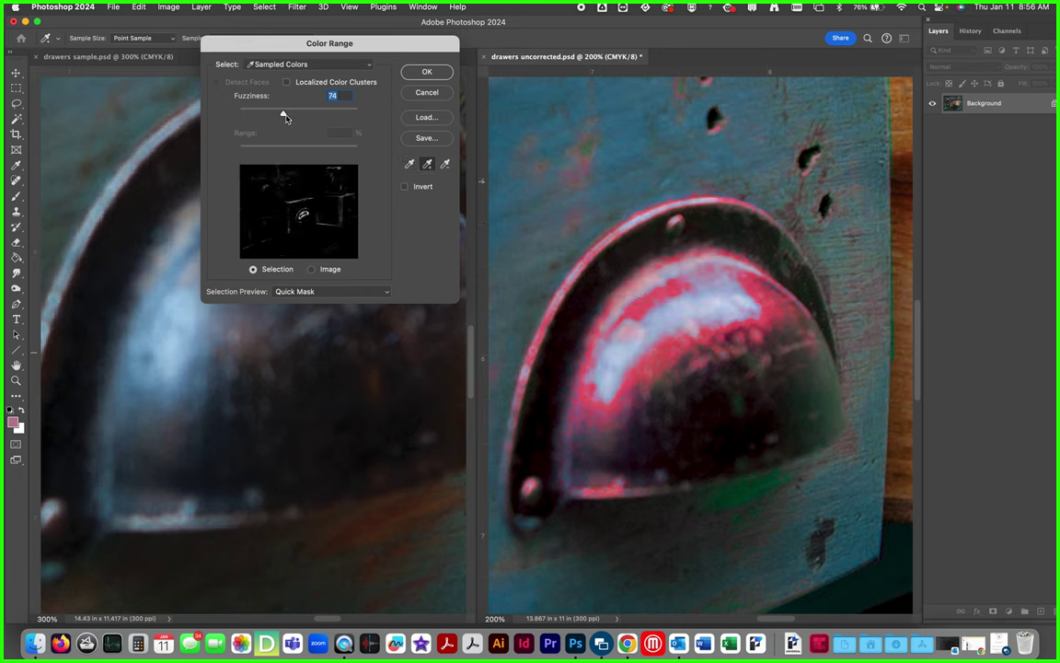
pyautogui.click(439, 76)
# Step: Shift the selected handle's hue to -40 with Hue/Saturation
pyautogui.press('z')
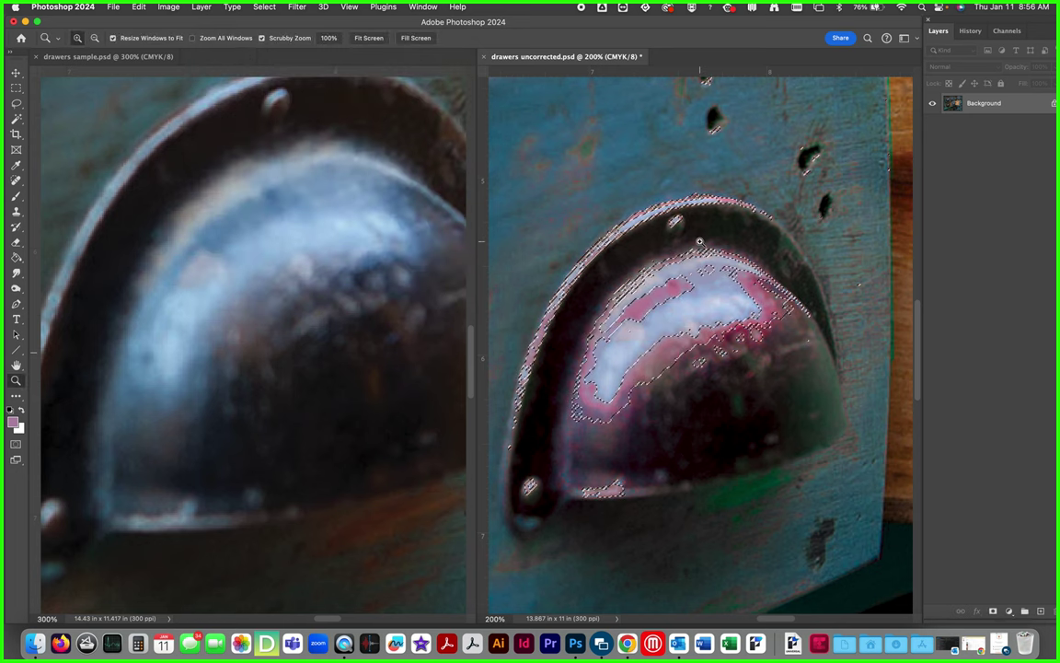
pyautogui.press('super+u')
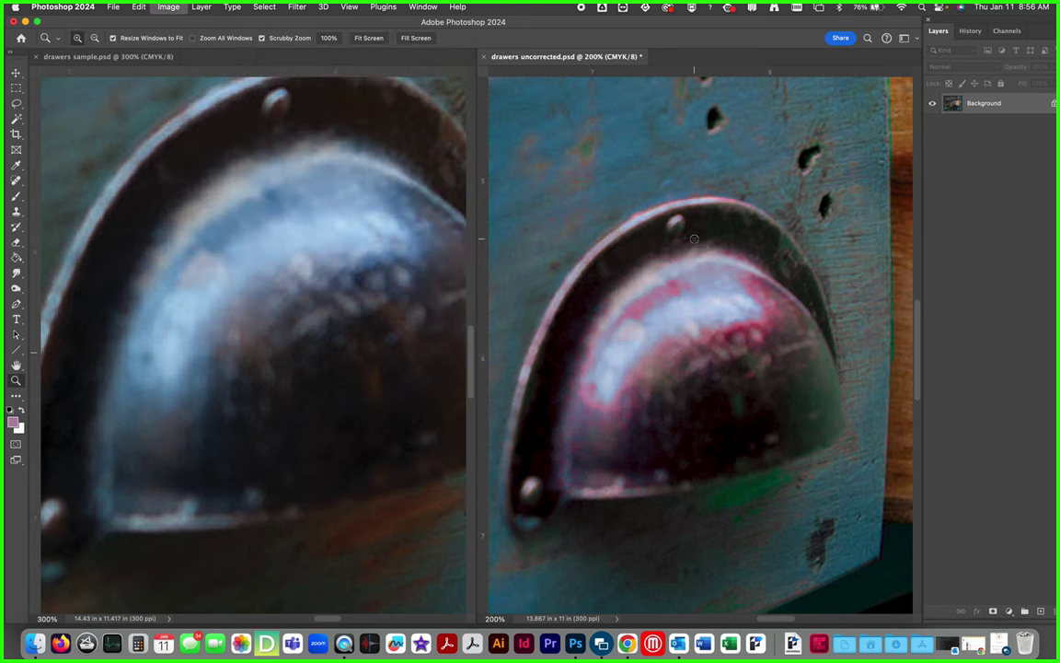
pyautogui.moveTo(465, 508); pyautogui.dragTo(473, 535)
pyautogui.click(600, 450)
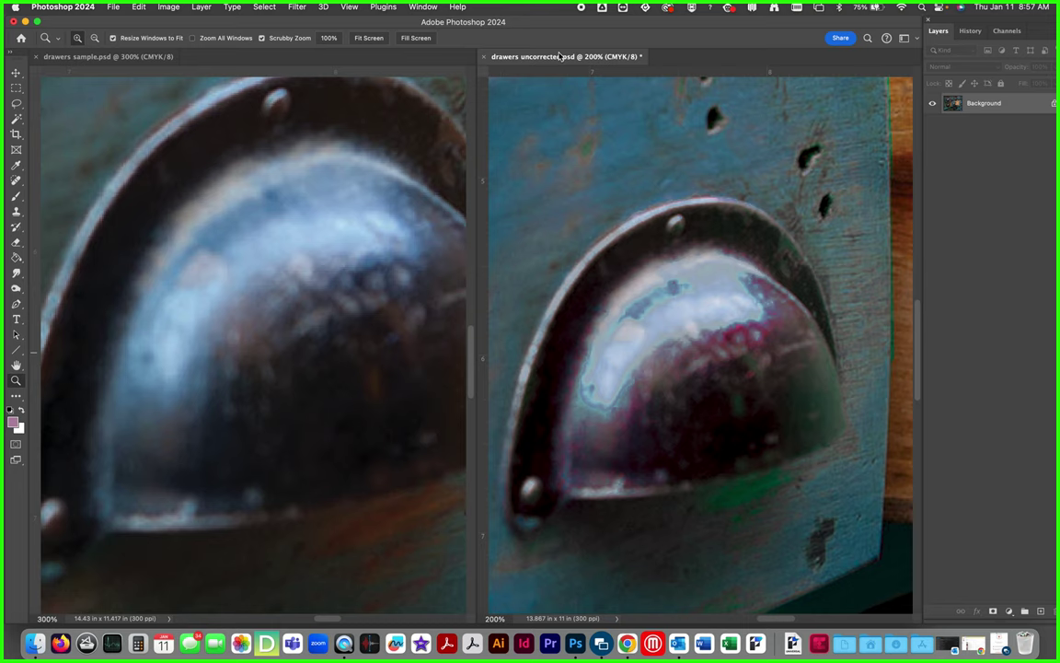
# Step: Float the sample photo, tile both photos vertically, and fit each whole image in its pane
pyautogui.click(357, 38)
pyautogui.moveTo(307, 59); pyautogui.dragTo(656, 143)
pyautogui.press('super+0')
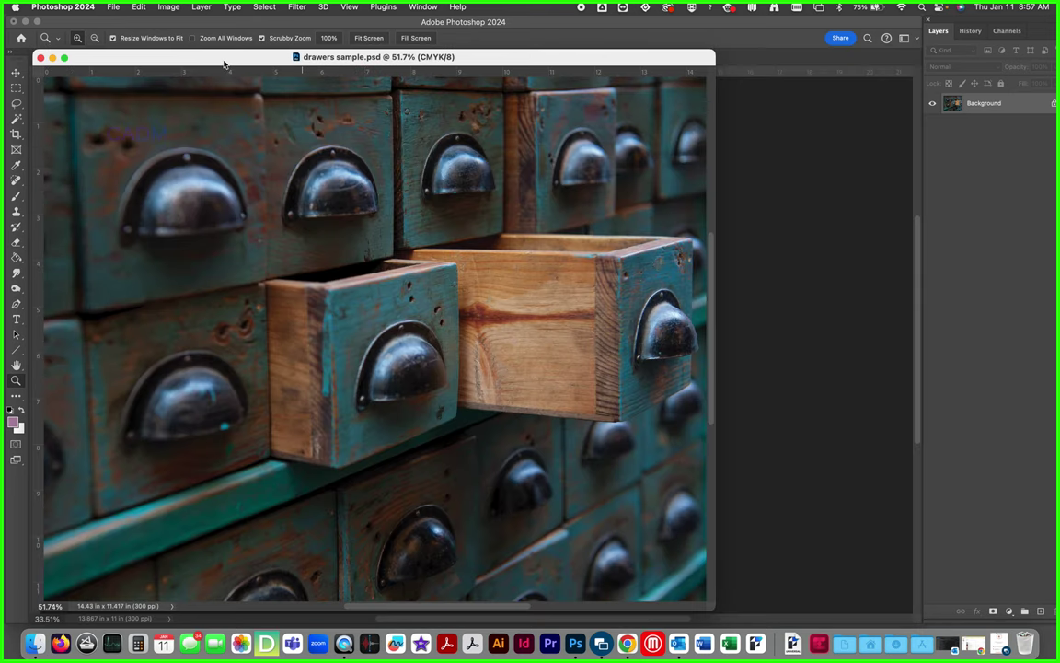
pyautogui.moveTo(202, 61)
pyautogui.mouseDown()
pyautogui.moveTo(231, 86)
pyautogui.moveTo(239, 66)
pyautogui.moveTo(218, 58)
pyautogui.mouseUp()
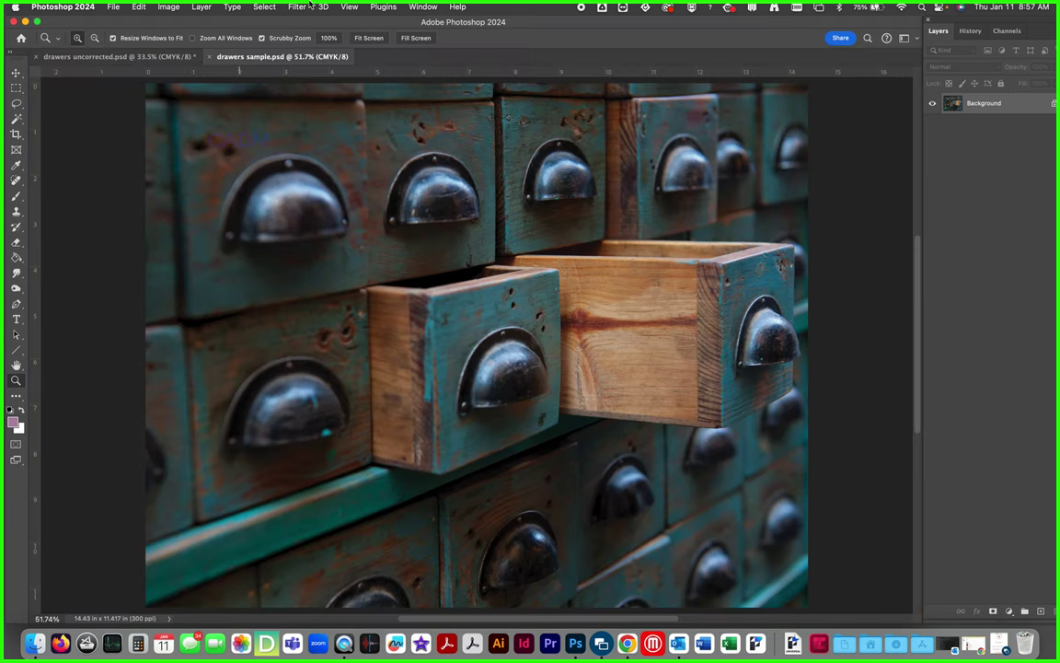
pyautogui.click(422, 7)
pyautogui.moveTo(428, 21)
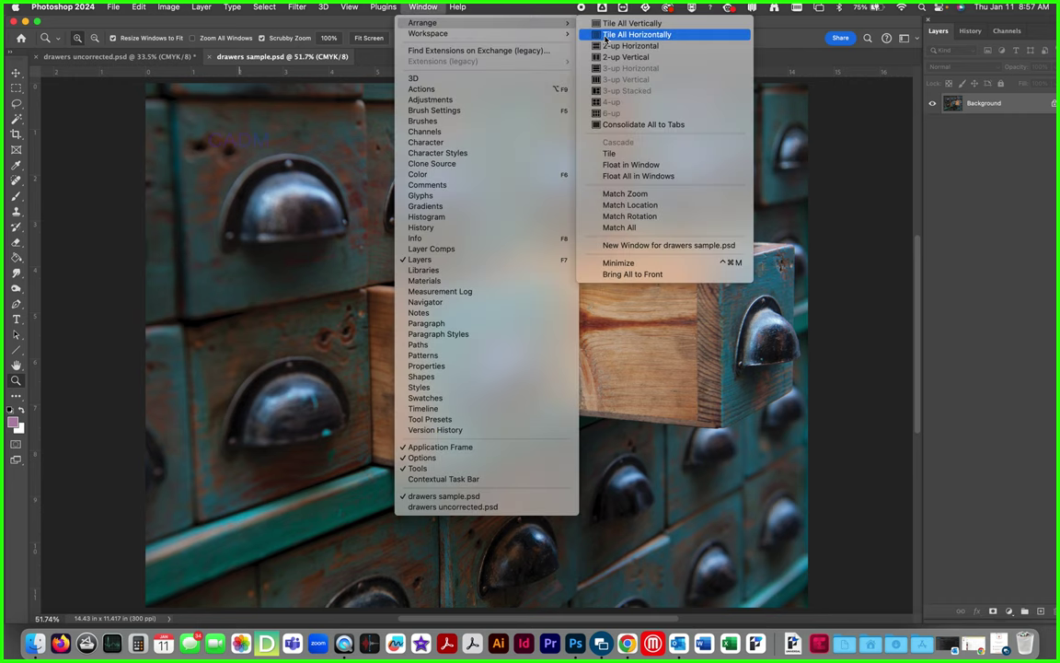
pyautogui.click(615, 23)
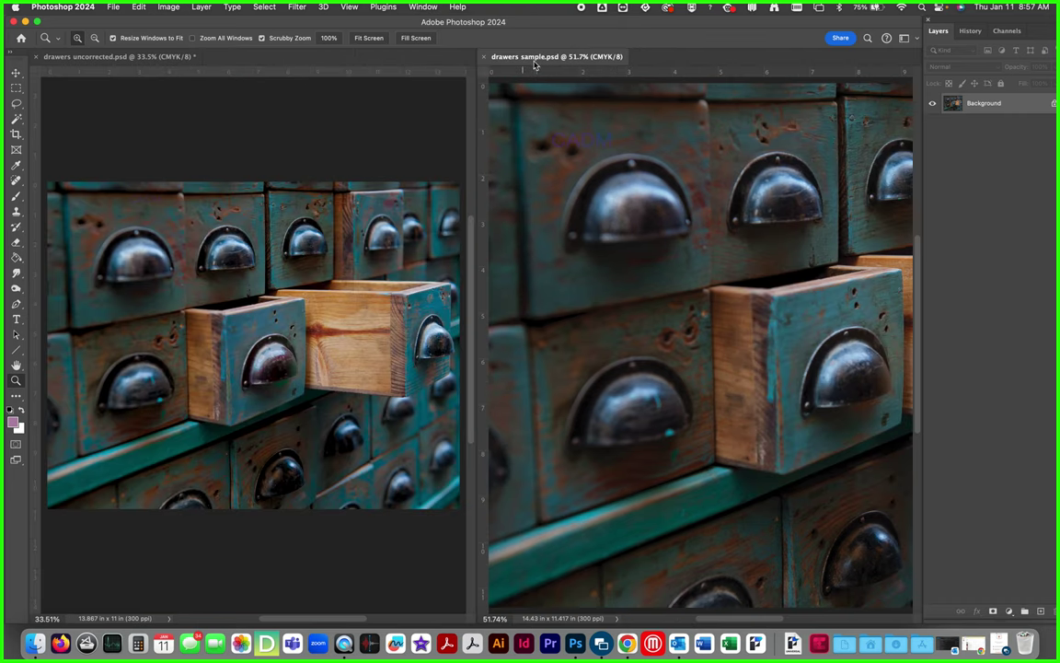
pyautogui.click(368, 38)
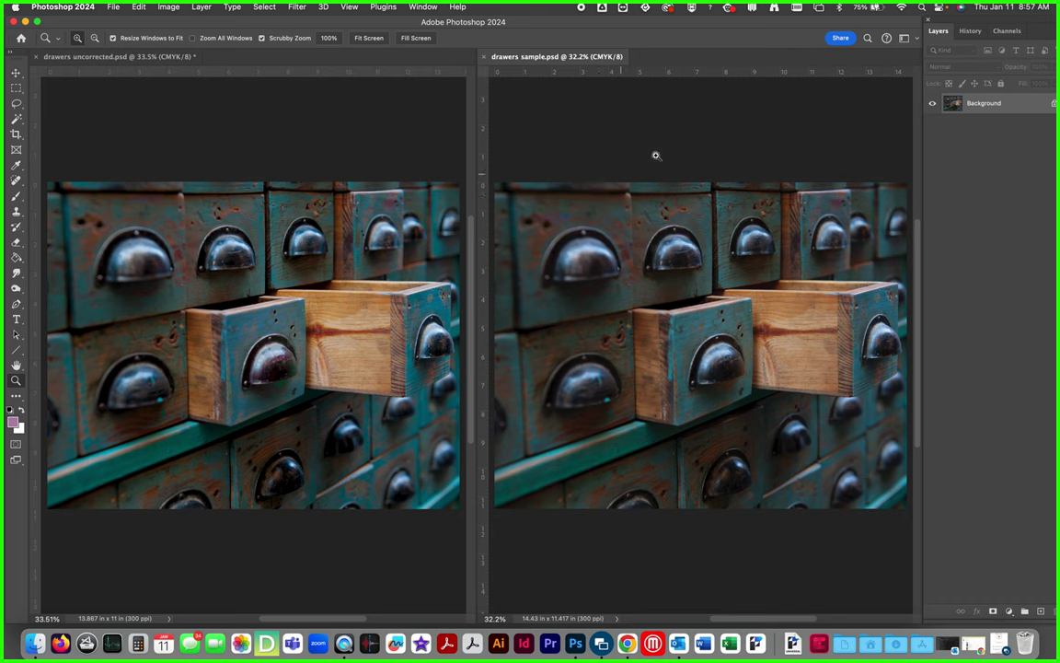
# Step: Save the sample to the Desktop as Photoshop PDF 'drawers sample.pdf' with default PDF settings
pyautogui.click(111, 8)
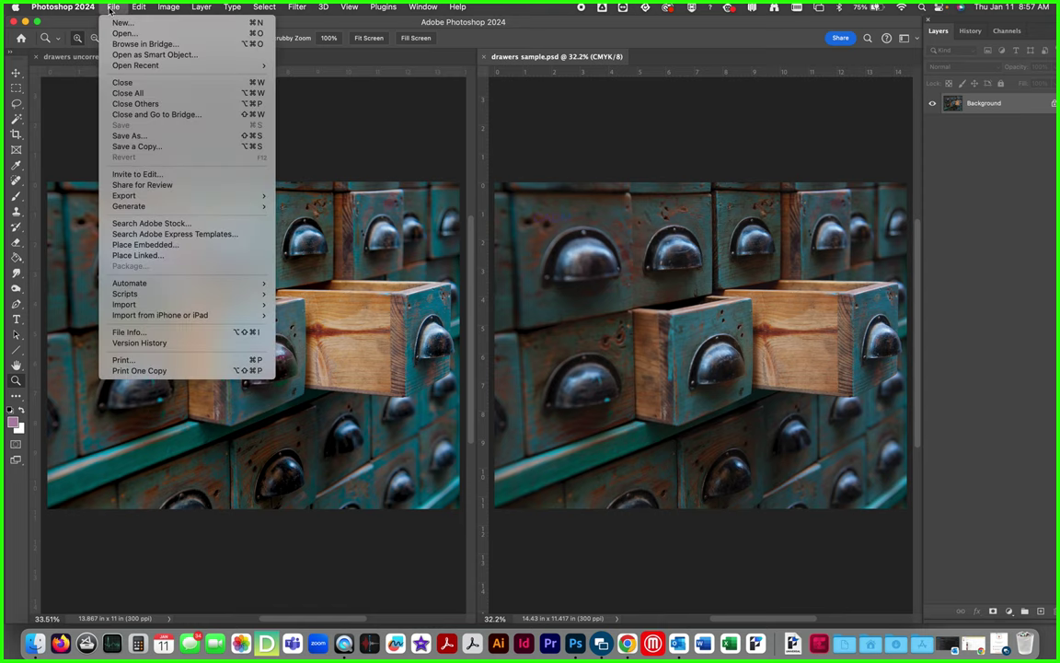
pyautogui.click(125, 135)
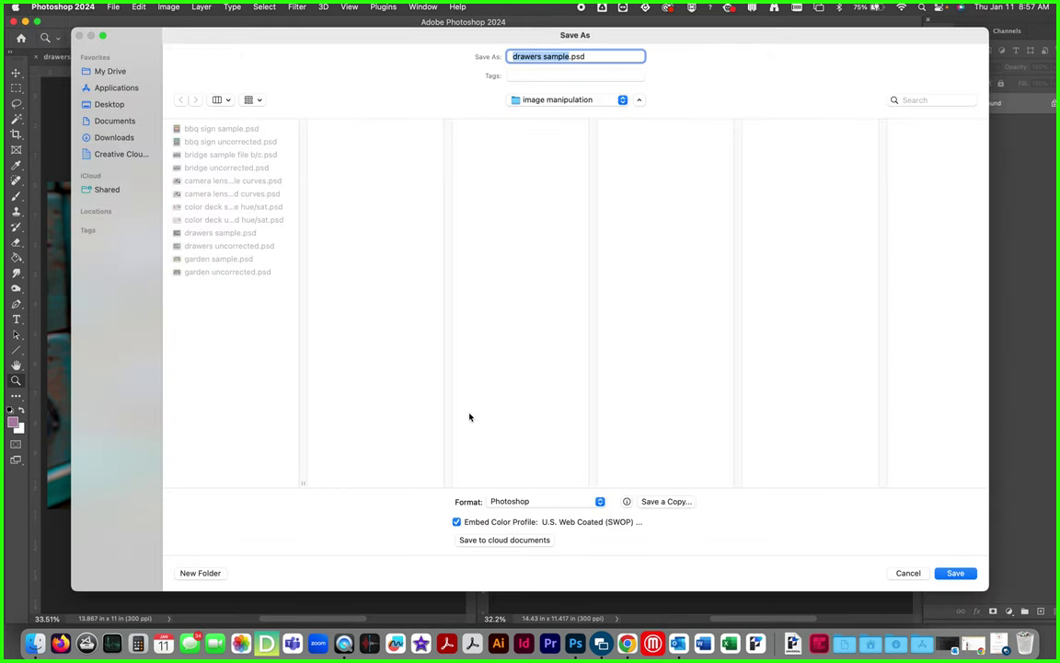
pyautogui.click(549, 503)
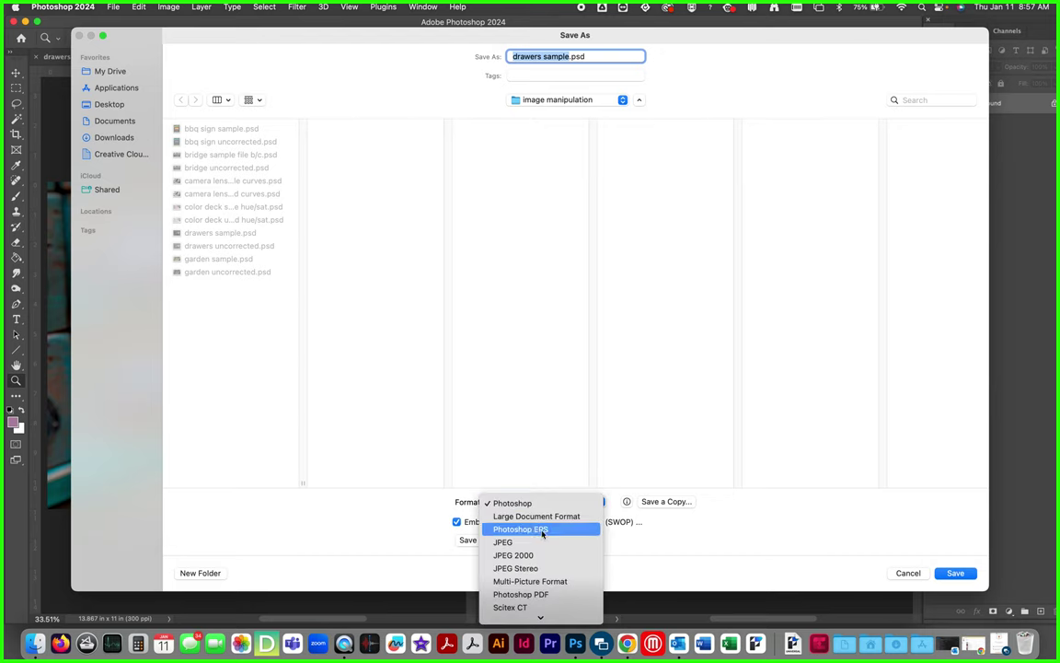
pyautogui.click(549, 594)
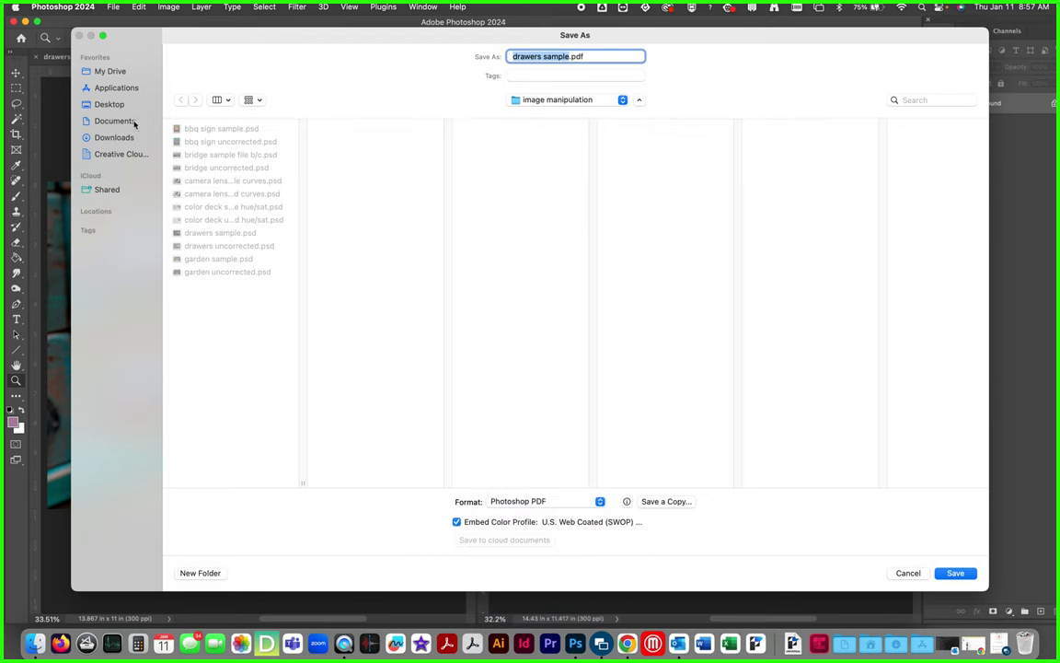
pyautogui.click(109, 104)
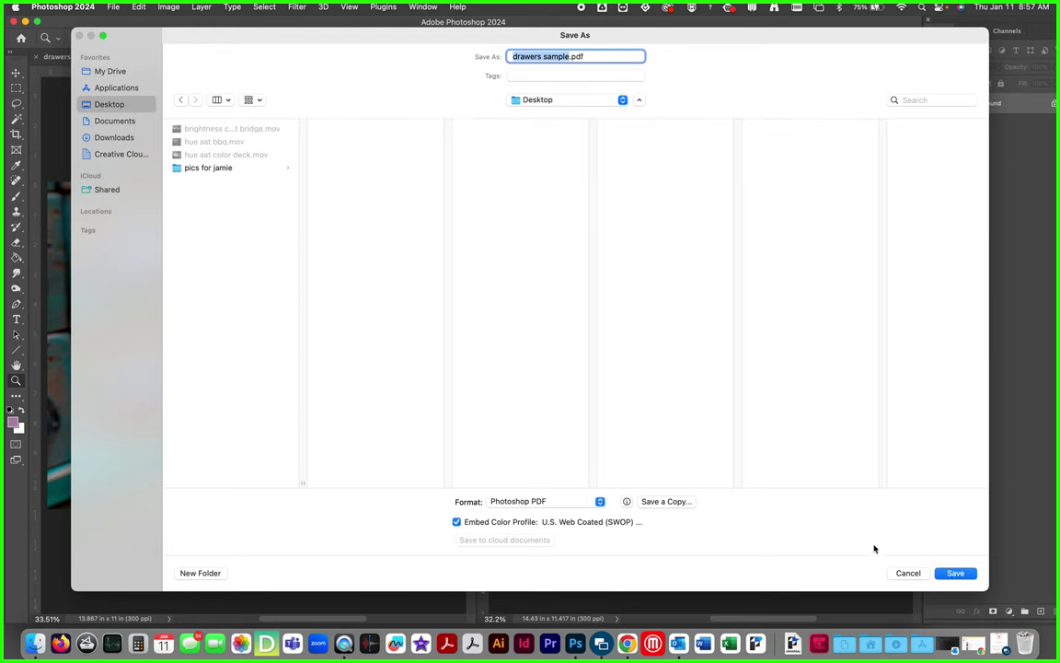
pyautogui.click(955, 573)
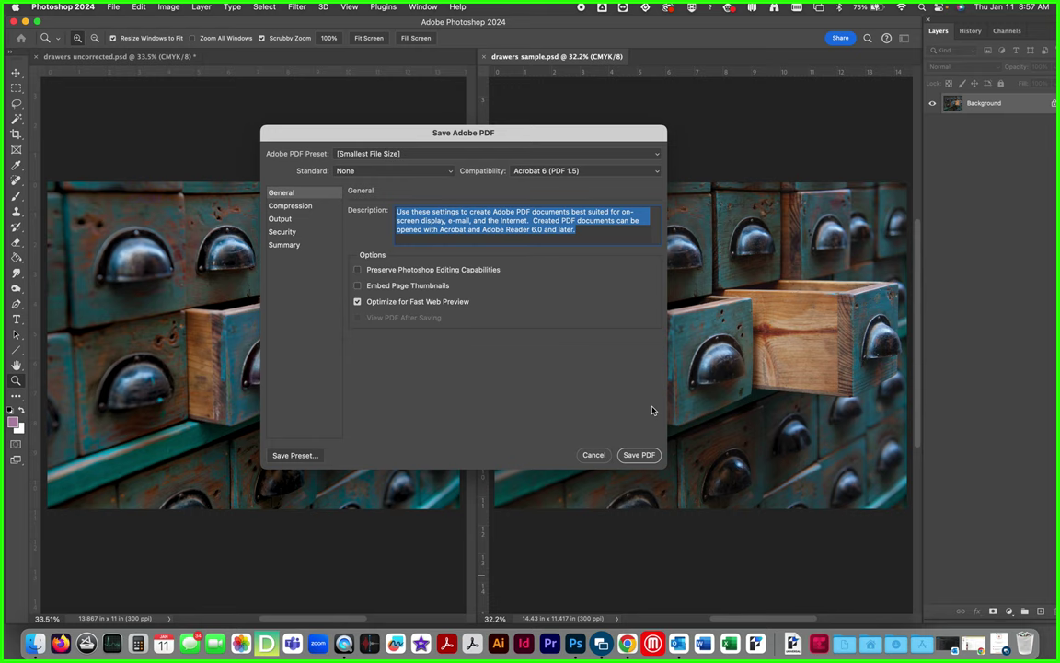
pyautogui.click(639, 455)
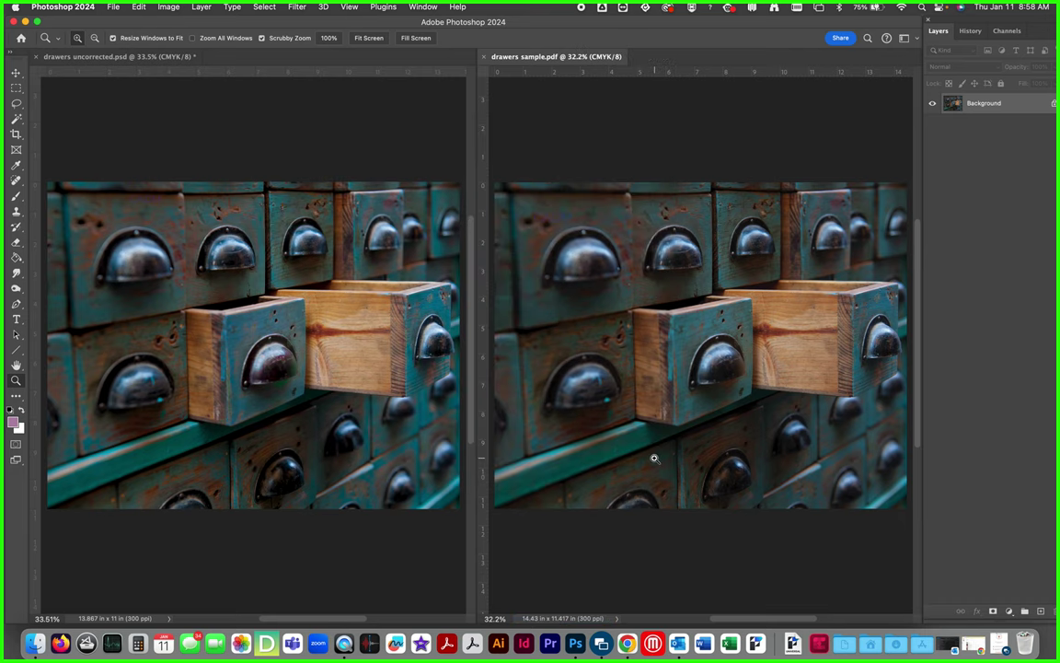